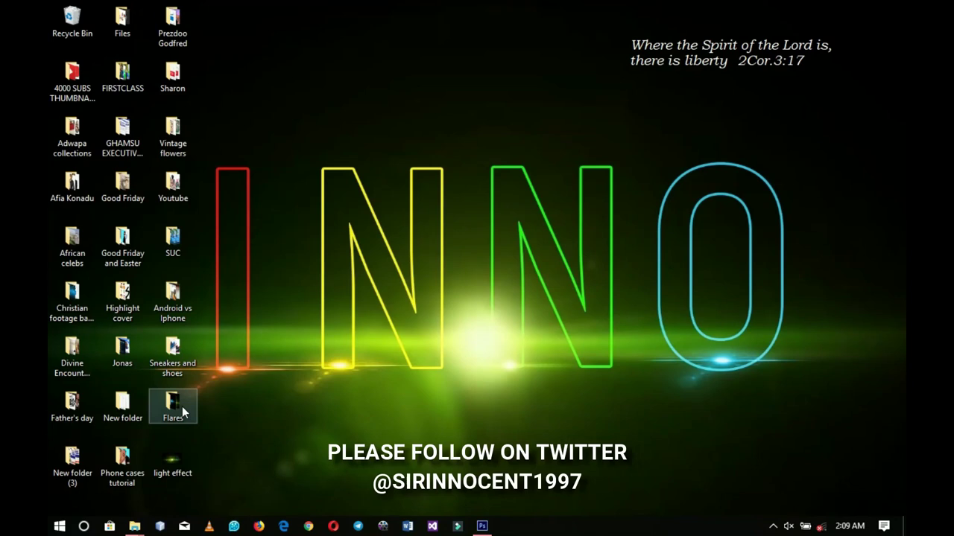
# Step: Create a new 1920×1080 Photoshop document at 300 ppi
pyautogui.click(483, 523)
pyautogui.click(85, 9)
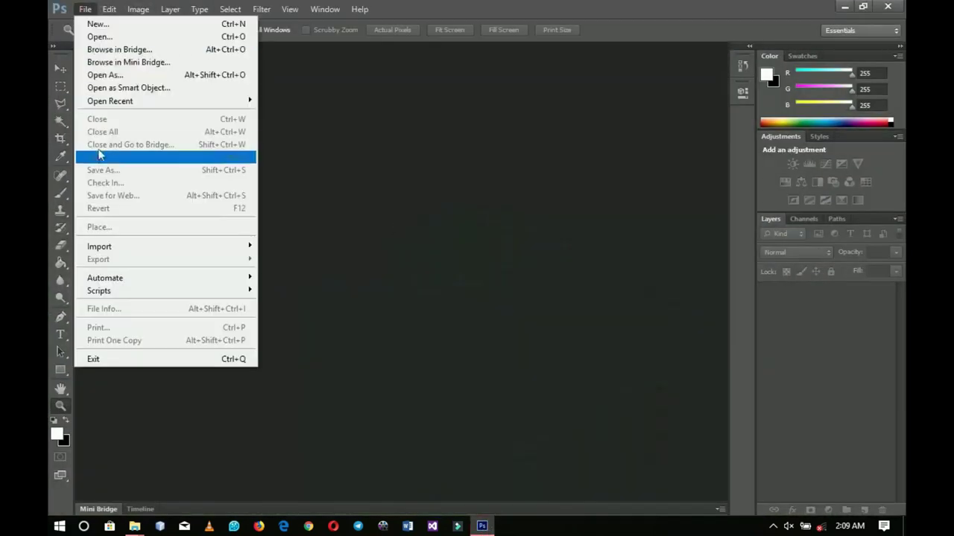
pyautogui.click(99, 24)
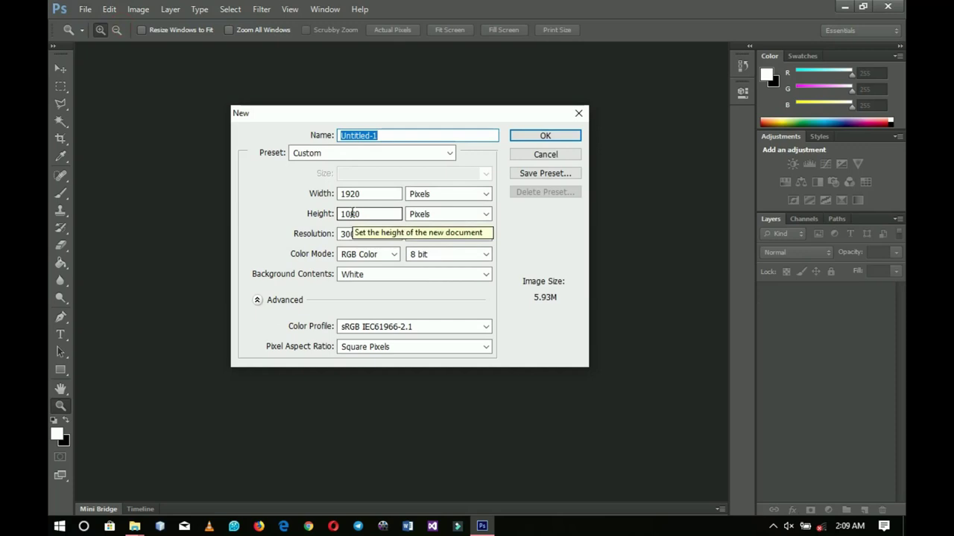
pyautogui.click(542, 137)
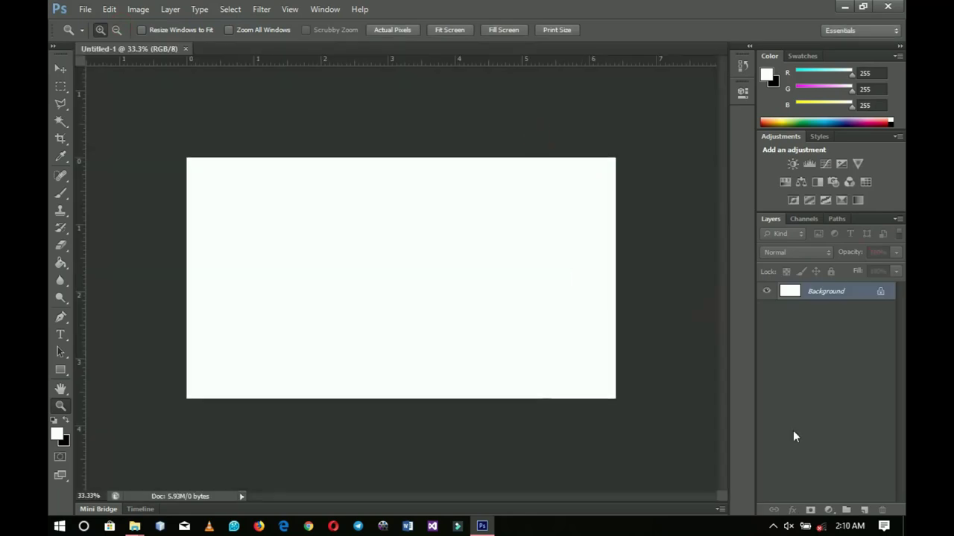
# Step: Add a solid black (000000) Color Fill layer above the white background
pyautogui.click(826, 510)
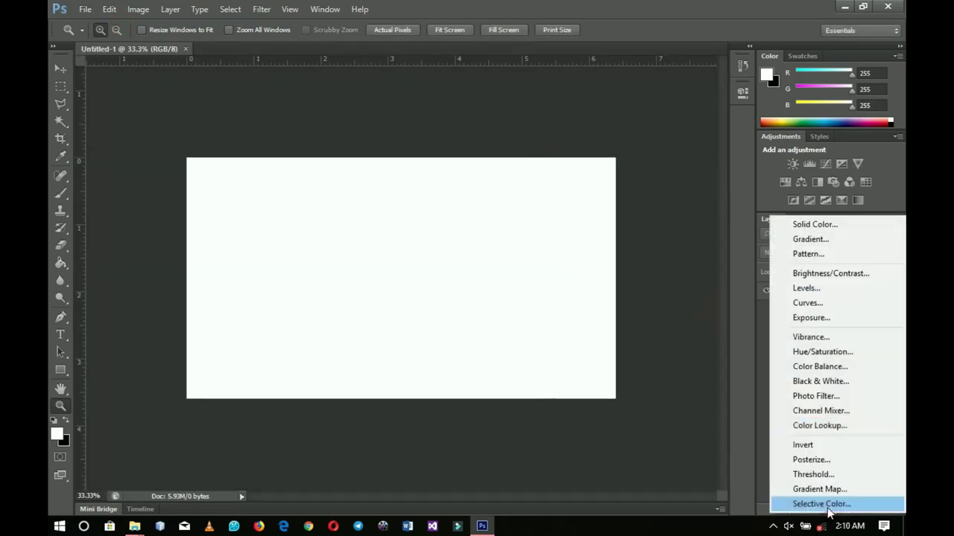
pyautogui.click(805, 224)
pyautogui.moveTo(609, 335); pyautogui.dragTo(567, 403)
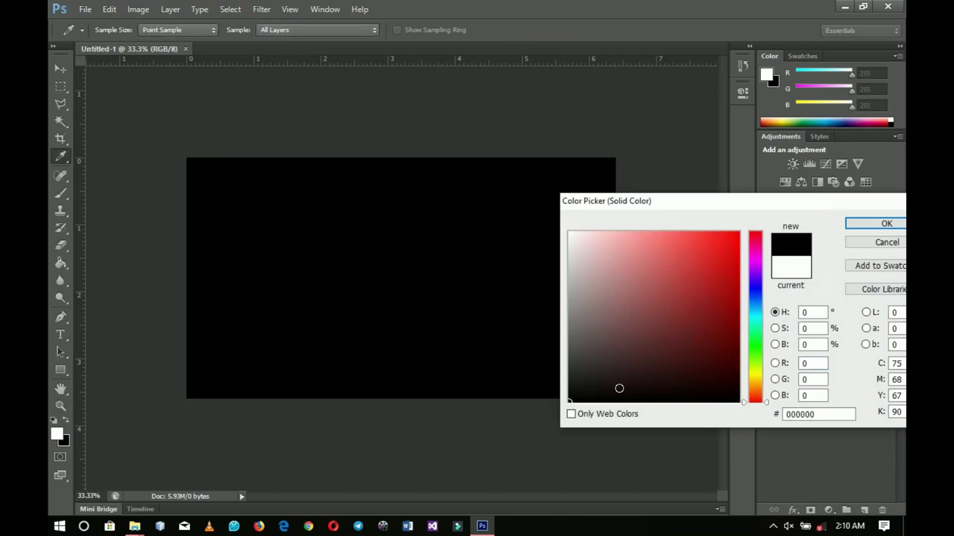
pyautogui.click(864, 227)
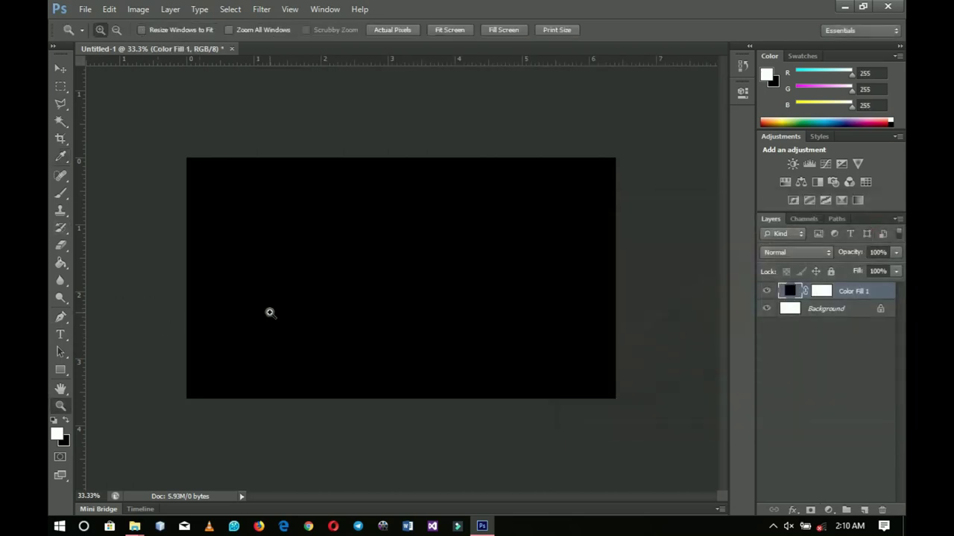
# Step: Choose the Type tool and set the font to Akrobat SemiBold
pyautogui.click(69, 339)
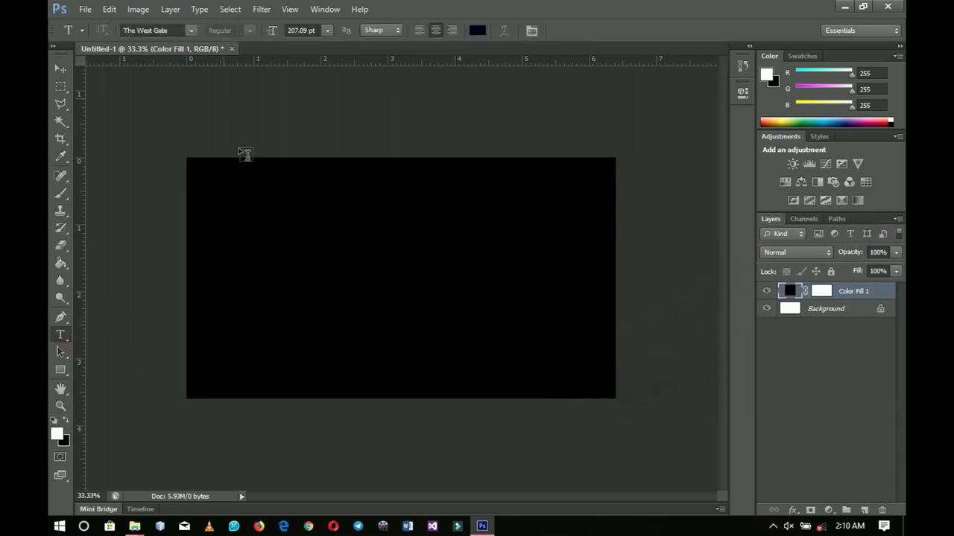
pyautogui.click(172, 30)
pyautogui.write('Akrobat')
pyautogui.press('Return')
pyautogui.click(249, 31)
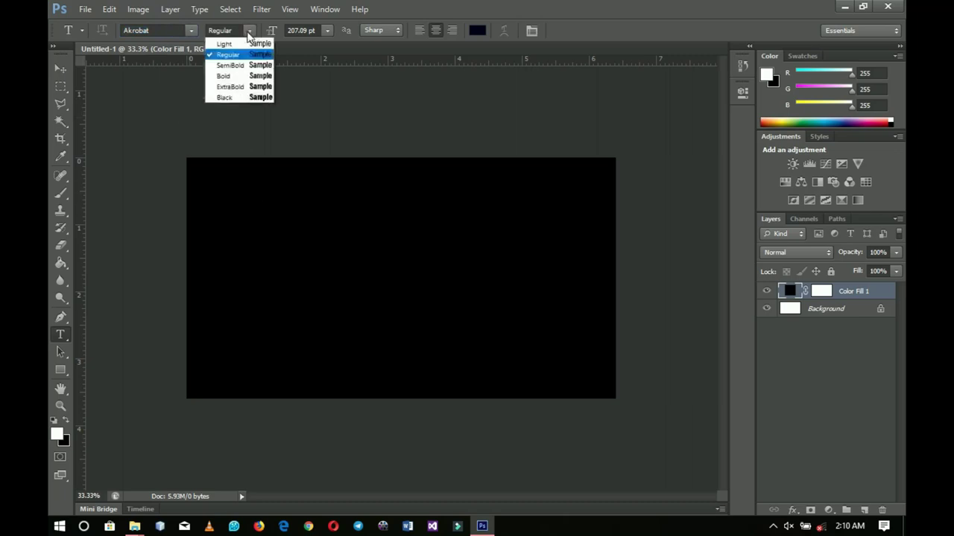
pyautogui.click(245, 88)
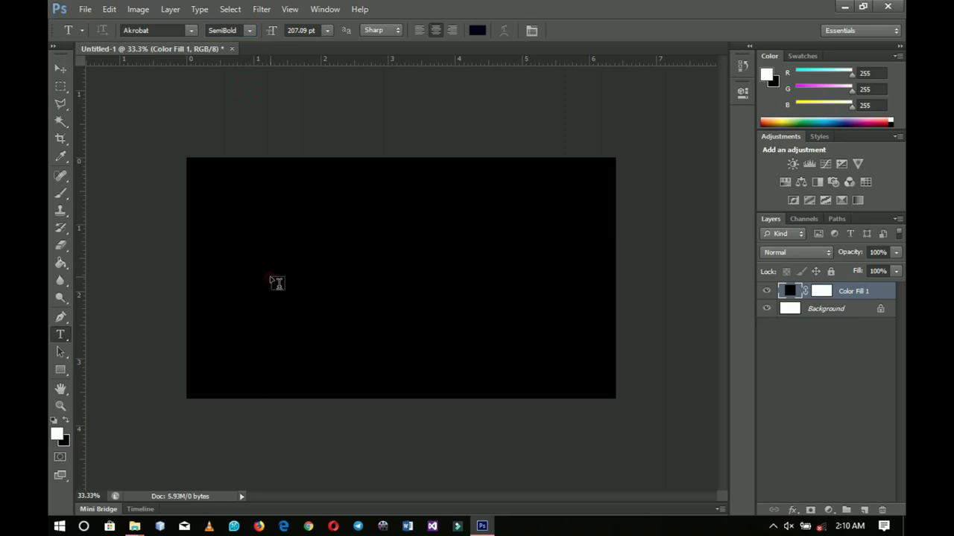
# Step: Type a letter on the canvas, colour it dark navy, and commit it
pyautogui.click(274, 281)
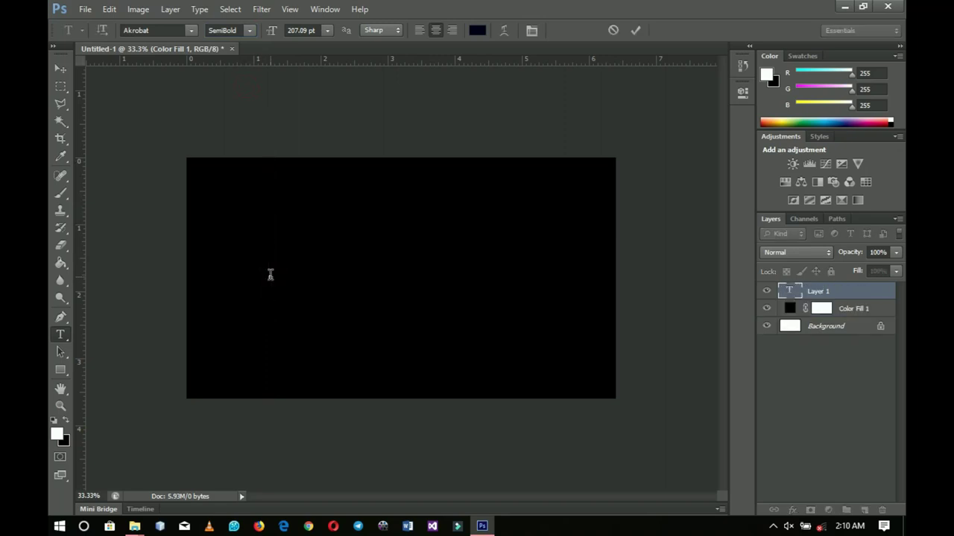
pyautogui.write('I')
pyautogui.hotkey('ctrl', 'a')
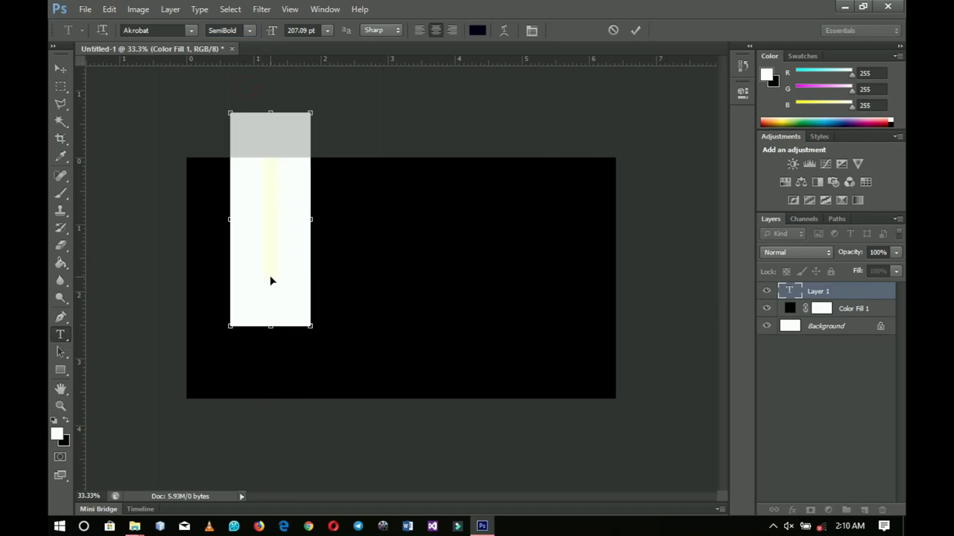
pyautogui.click(476, 30)
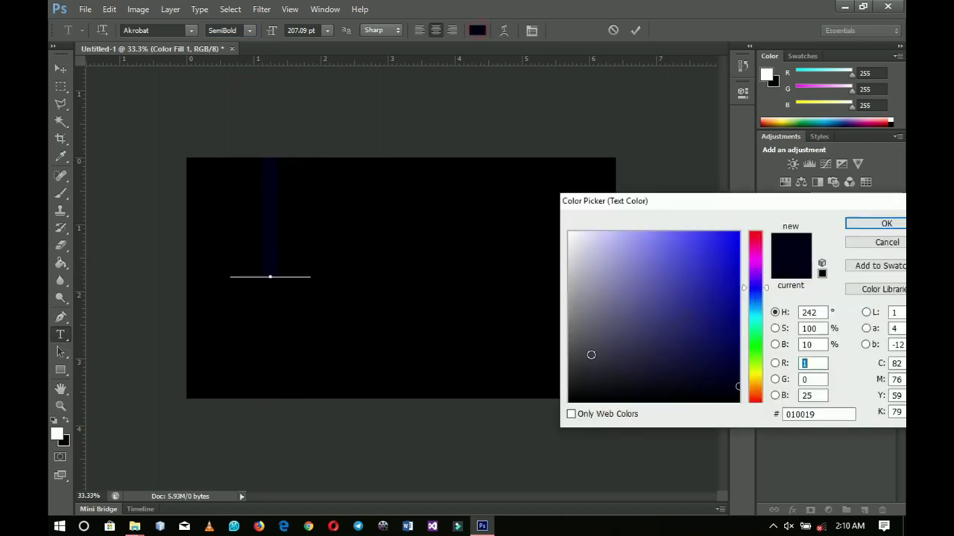
pyautogui.press('Return')
pyautogui.press('v')
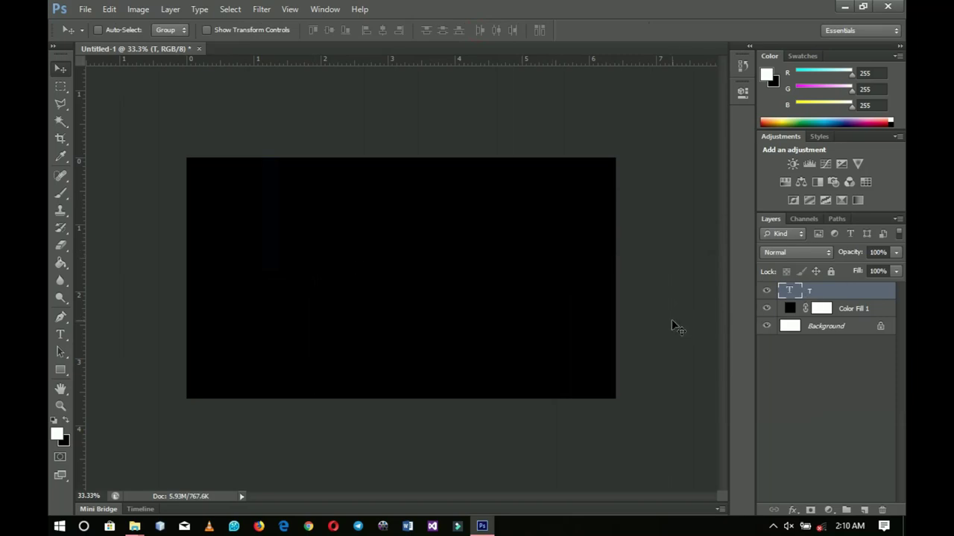
# Step: Scale the letter down to about 97% and clear the selection
pyautogui.hotkey('ctrl', 't')
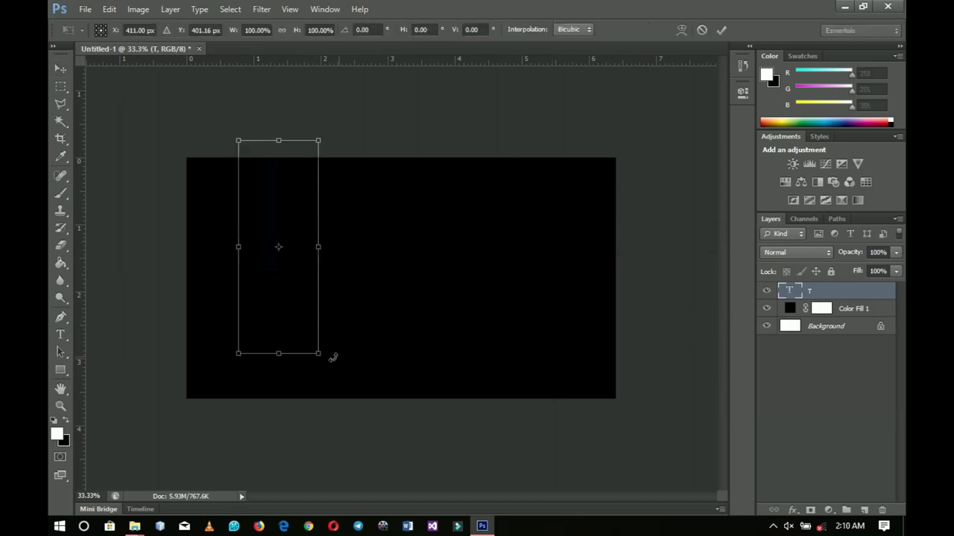
pyautogui.moveTo(320, 356); pyautogui.dragTo(304, 308)
pyautogui.press('Return')
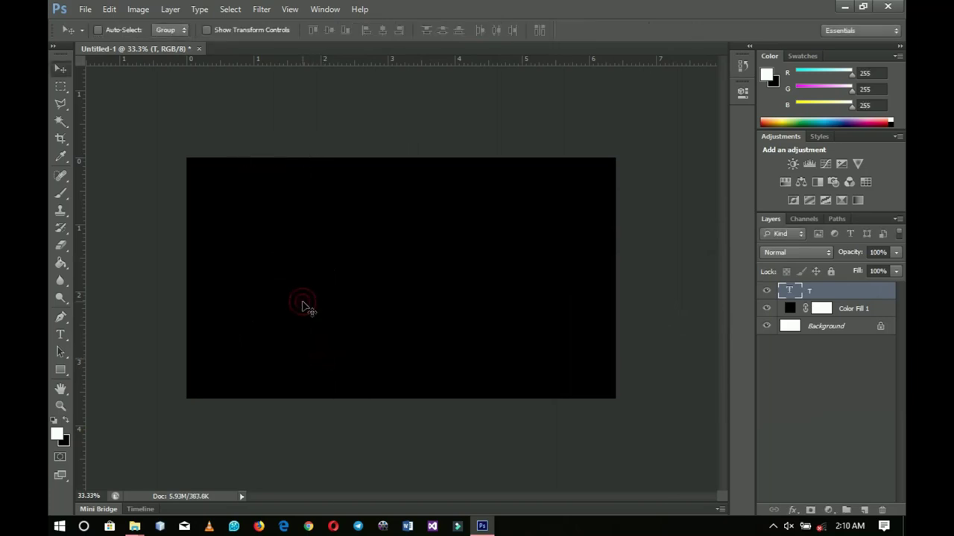
pyautogui.hotkey('ctrl', 'a')
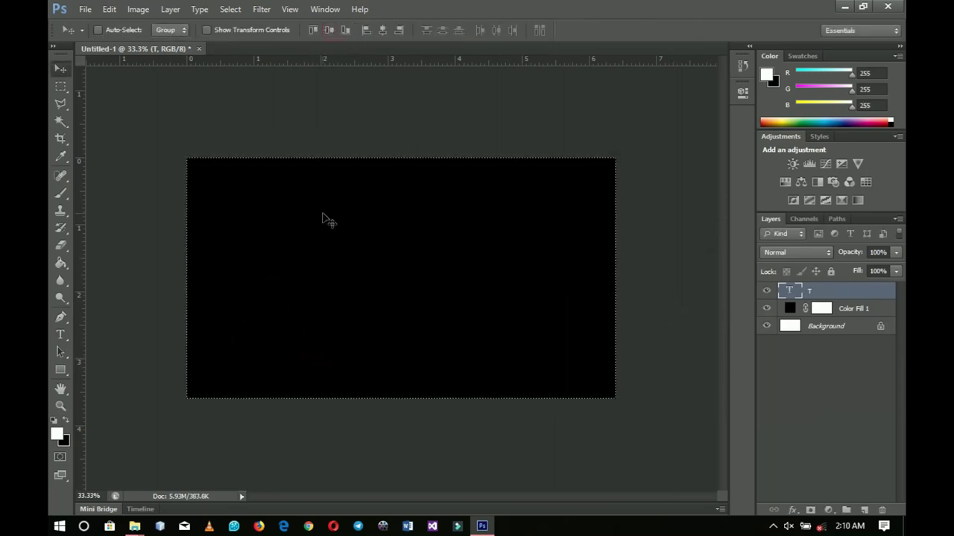
pyautogui.hotkey('ctrl', 'd')
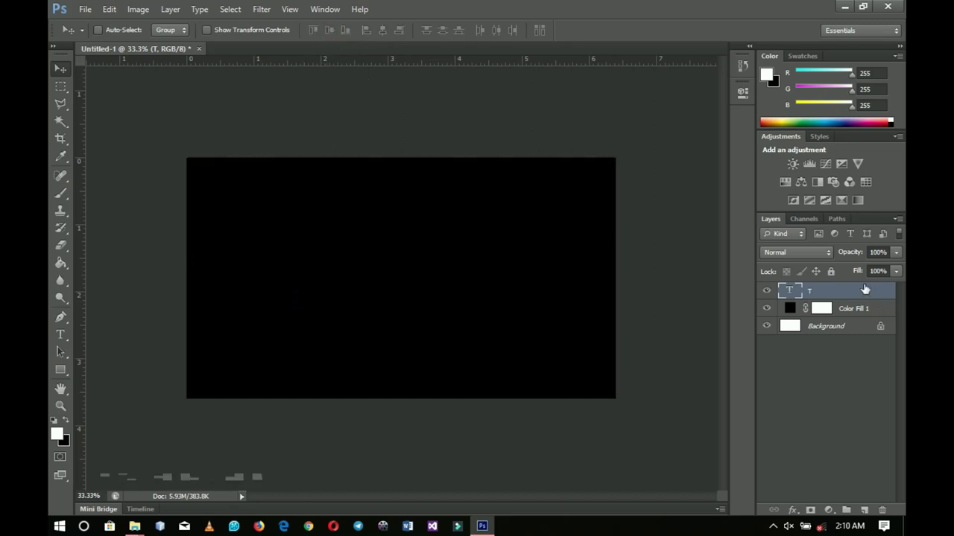
# Step: Add a 5 px bright red (ff000c) outline stroke to the T layer
pyautogui.rightClick(859, 285)
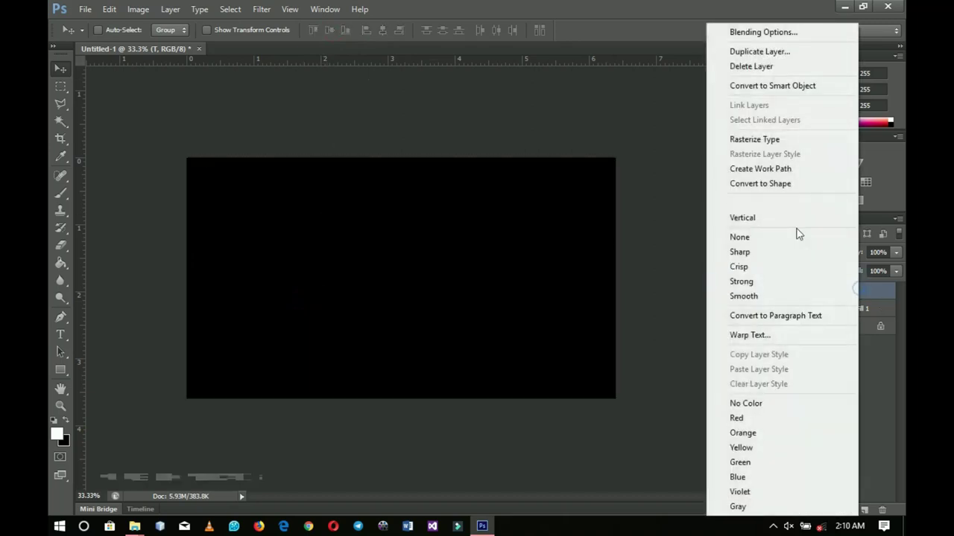
pyautogui.click(761, 33)
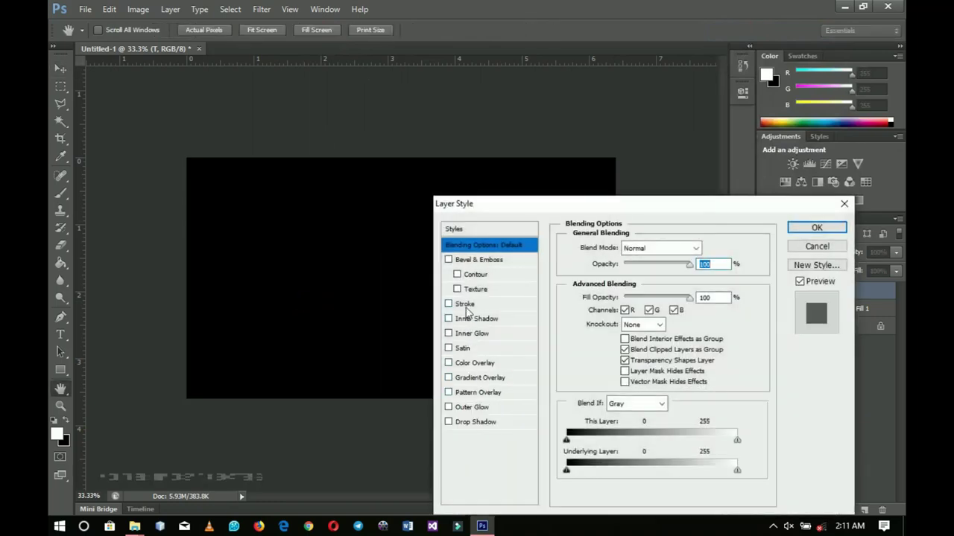
pyautogui.click(465, 304)
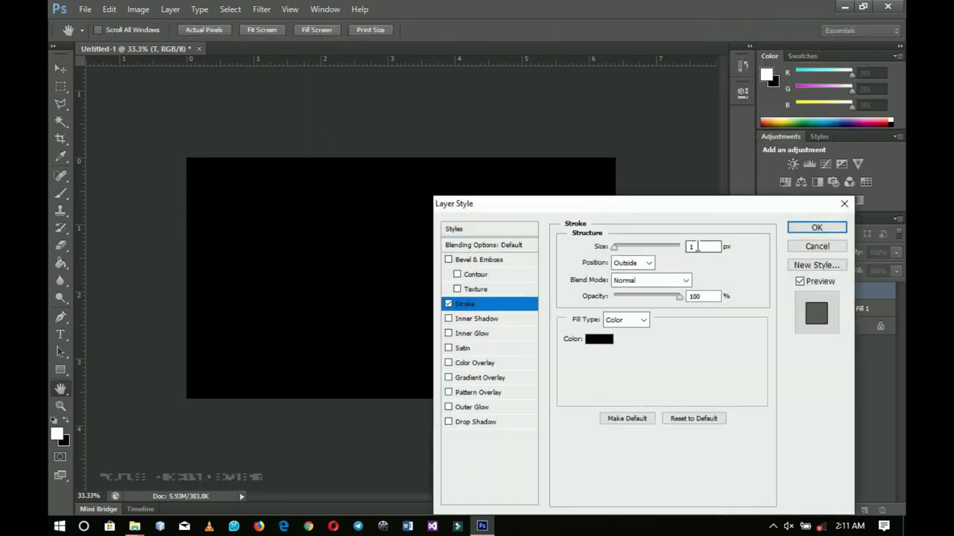
pyautogui.write('5')
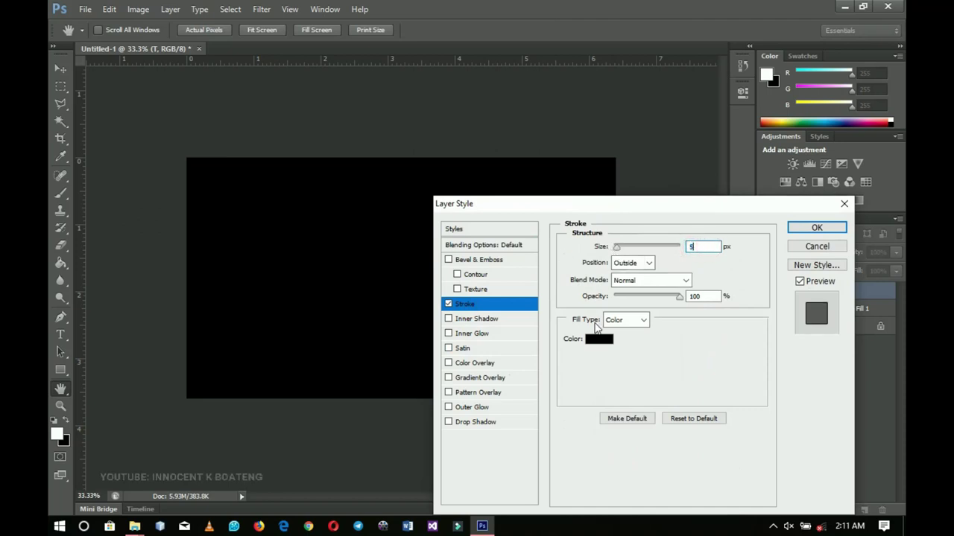
pyautogui.click(601, 340)
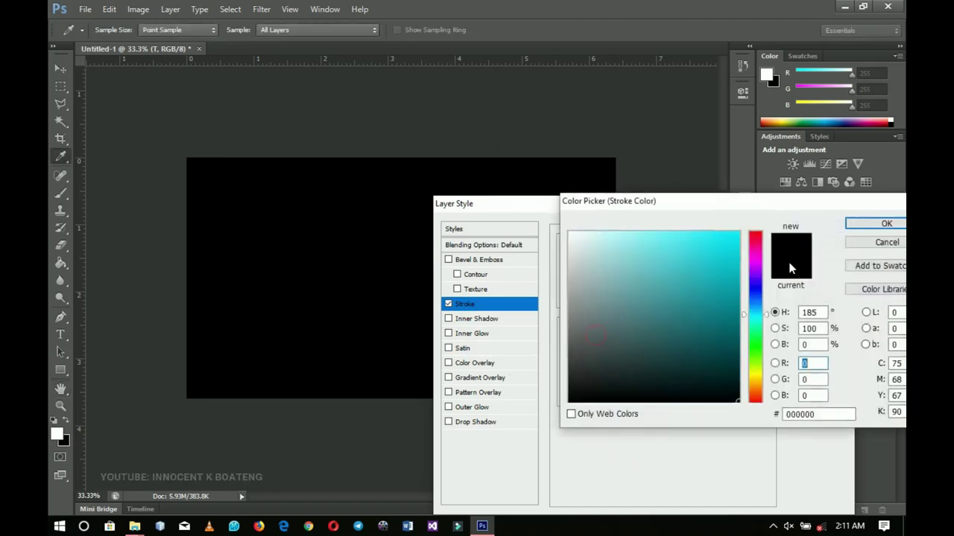
pyautogui.moveTo(752, 254); pyautogui.dragTo(754, 224)
pyautogui.click(743, 224)
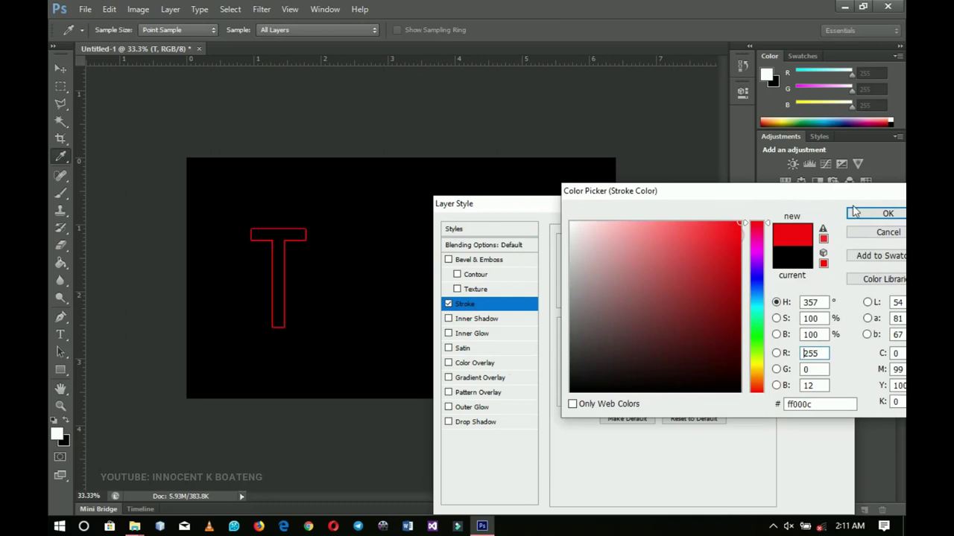
pyautogui.click(864, 216)
pyautogui.click(817, 226)
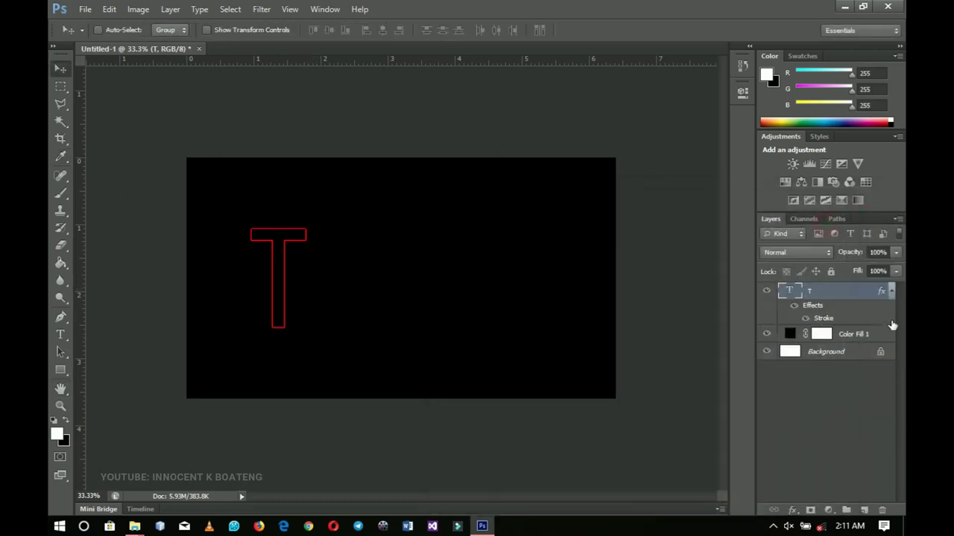
pyautogui.click(890, 292)
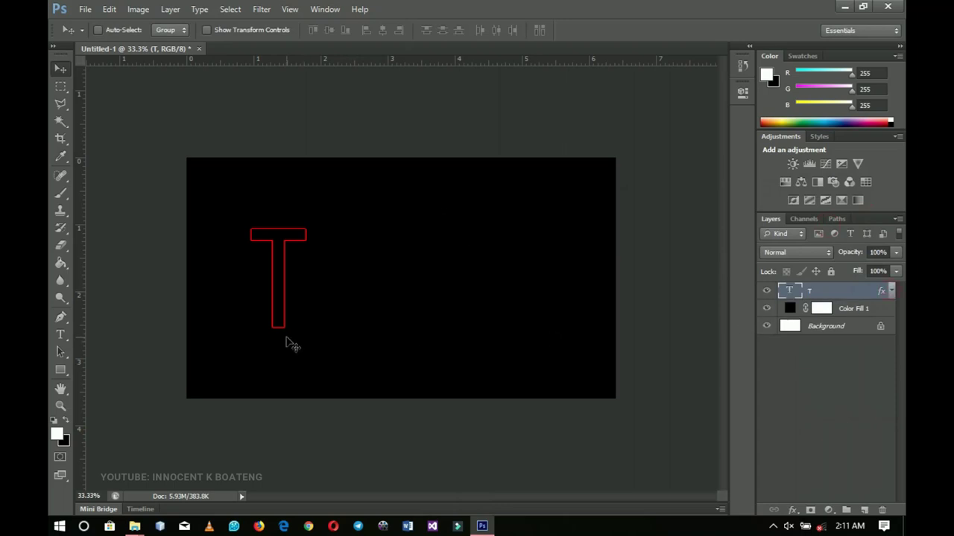
# Step: Resize the T, duplicate it to the right, and retype the copy as E
pyautogui.hotkey('ctrl', 't')
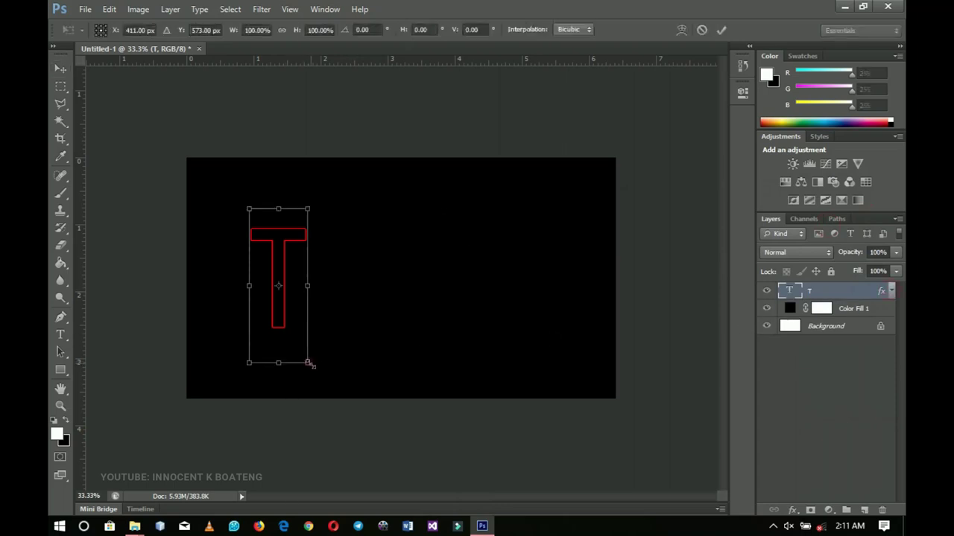
pyautogui.click(309, 365)
pyautogui.doubleClick(294, 325)
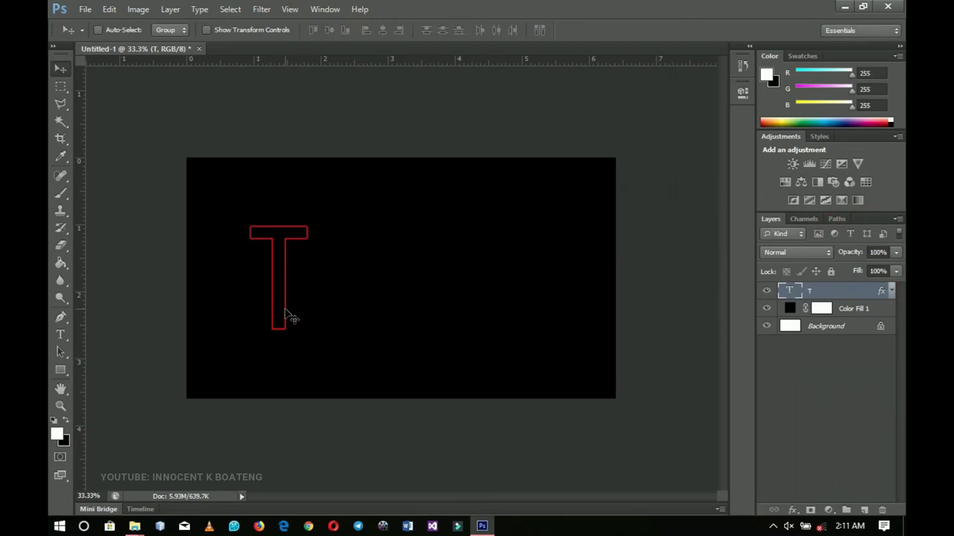
pyautogui.hotkey('ctrl', 'j')
pyautogui.moveTo(259, 313); pyautogui.dragTo(336, 304)
pyautogui.press('t')
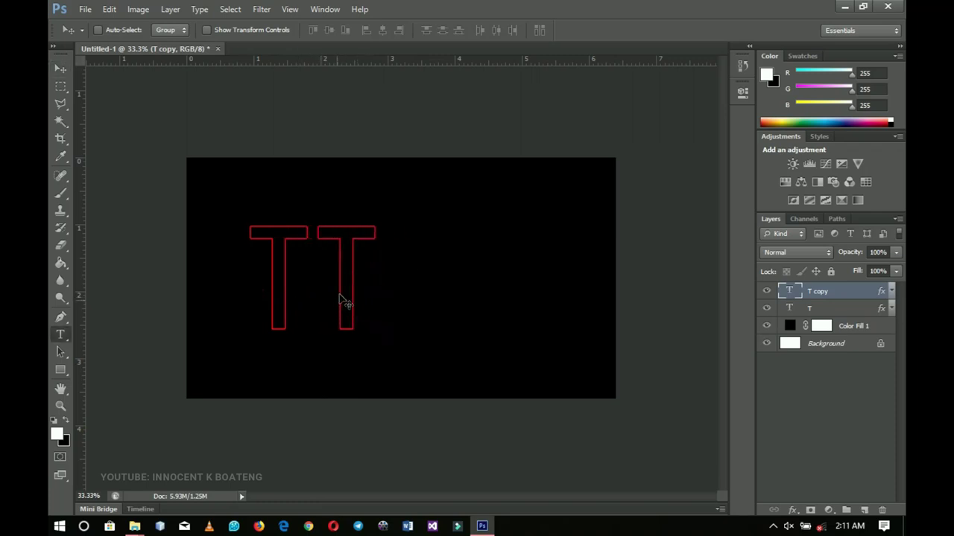
pyautogui.doubleClick(340, 292)
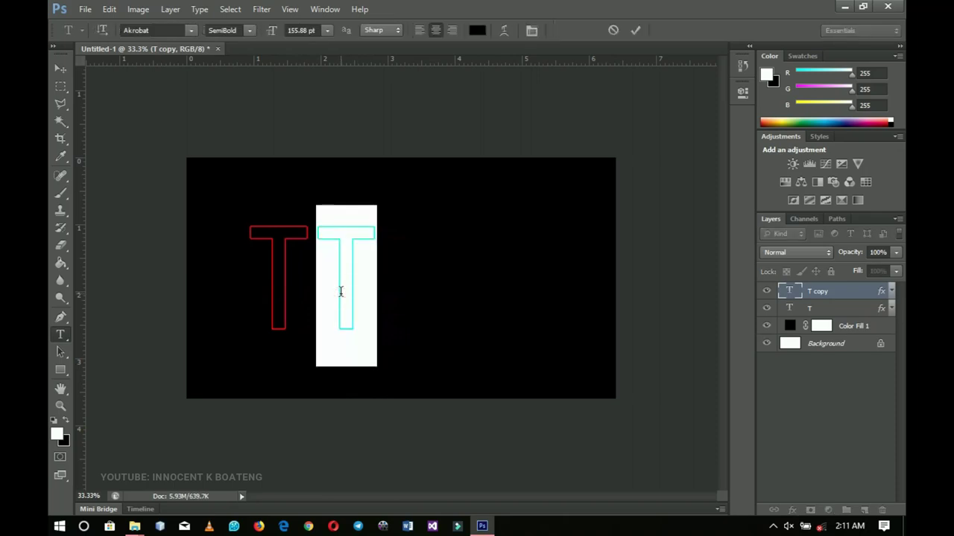
pyautogui.write('E')
pyautogui.click(61, 68)
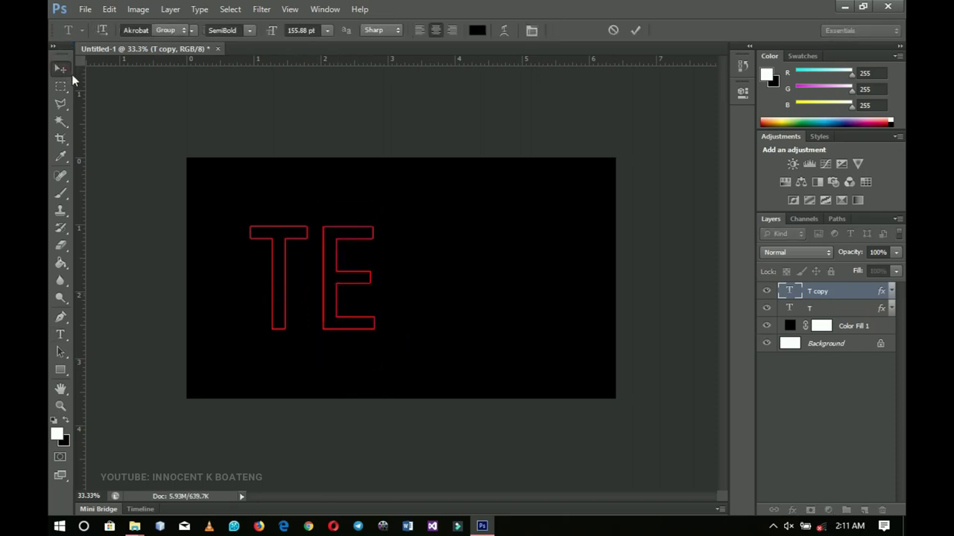
# Step: Change the E's outline stroke colour from red to yellow
pyautogui.rightClick(857, 291)
pyautogui.click(785, 34)
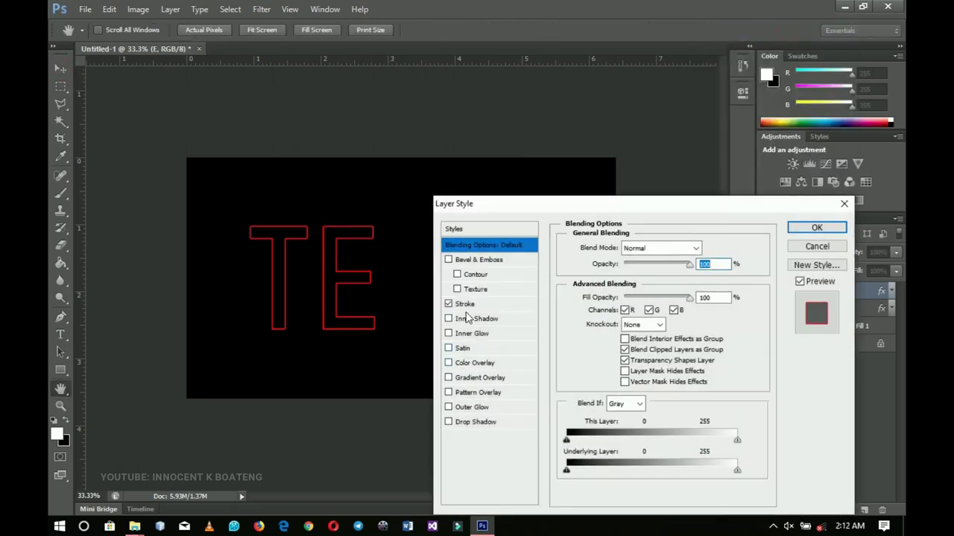
pyautogui.click(465, 304)
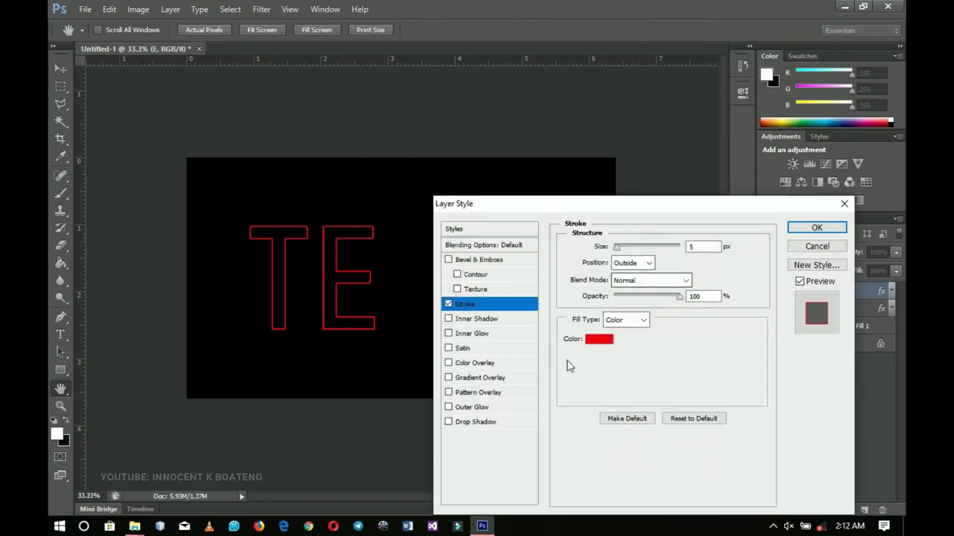
pyautogui.click(595, 341)
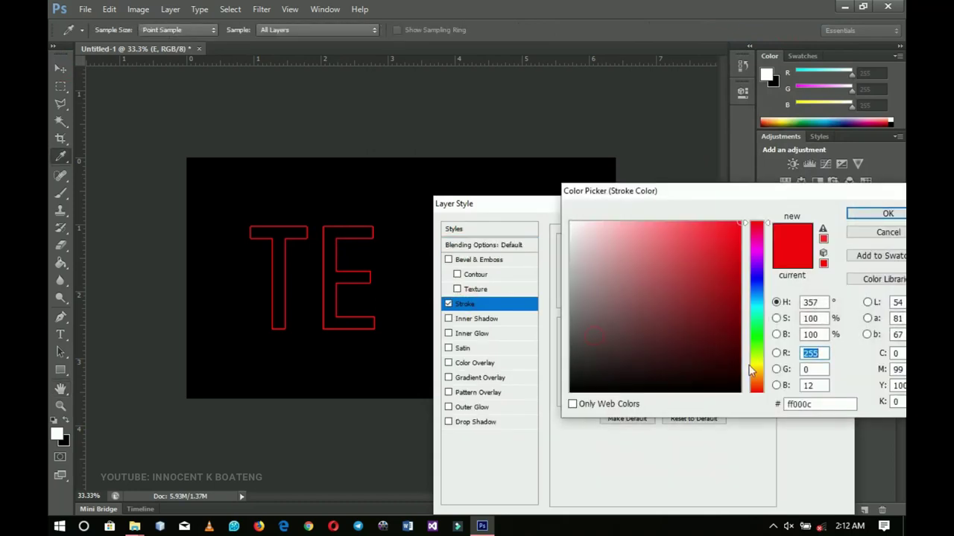
pyautogui.moveTo(749, 365); pyautogui.dragTo(757, 364)
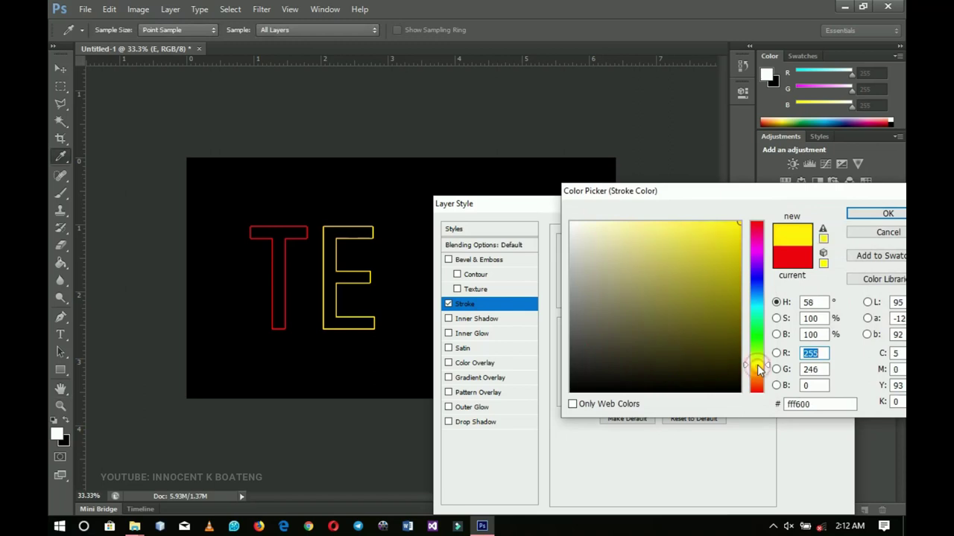
pyautogui.click(889, 214)
pyautogui.click(823, 227)
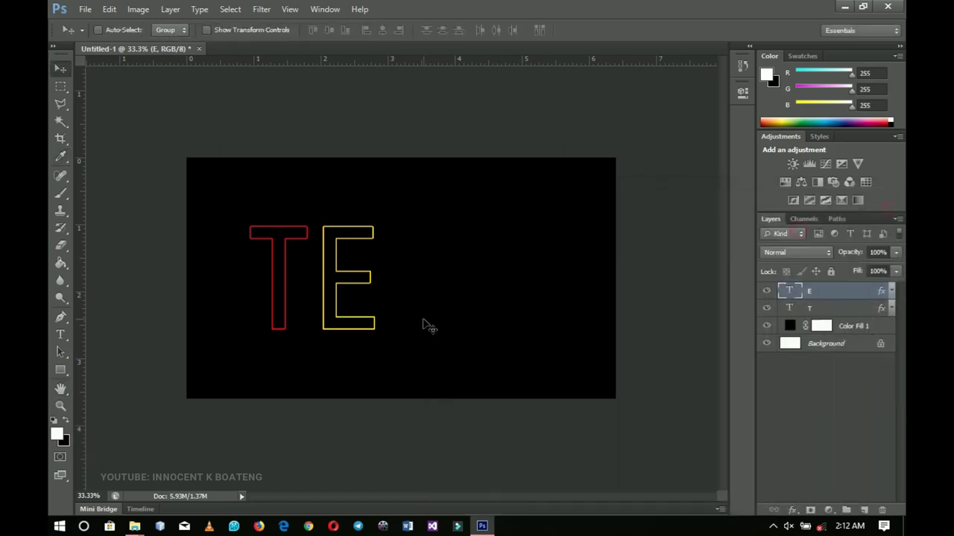
# Step: Duplicate the yellow E, move the copy right, and retype it as X
pyautogui.hotkey('ctrl', 'j')
pyautogui.moveTo(388, 323); pyautogui.dragTo(433, 317)
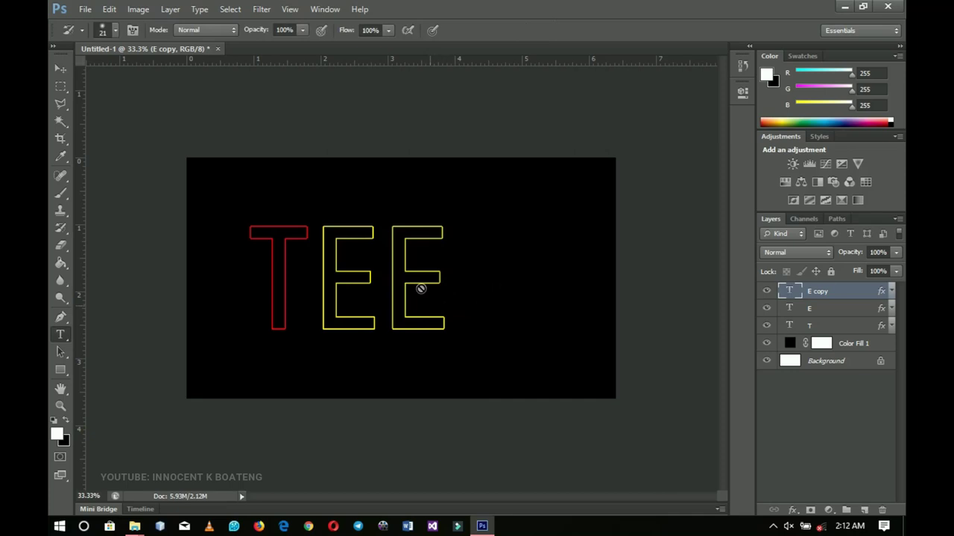
pyautogui.press('t')
pyautogui.click(408, 286)
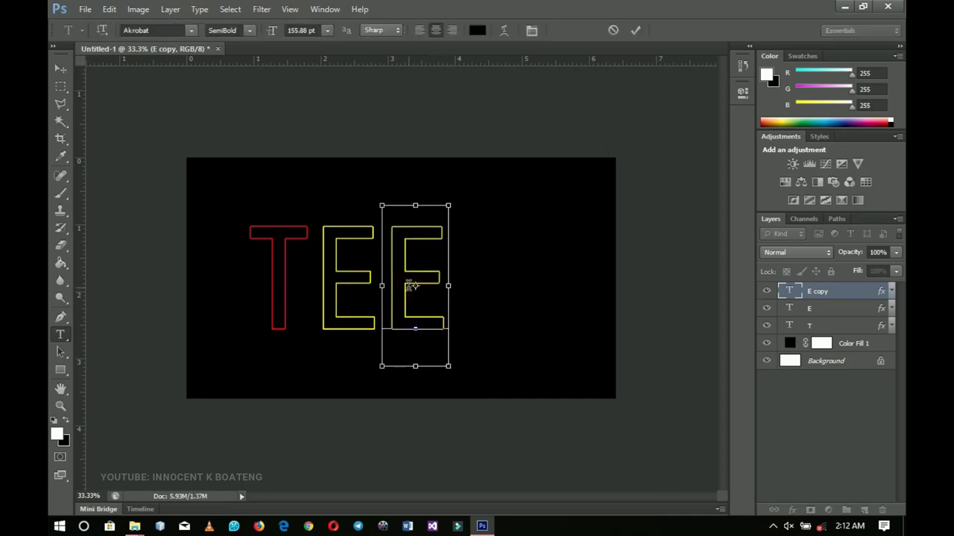
pyautogui.hotkey('ctrl', 'a')
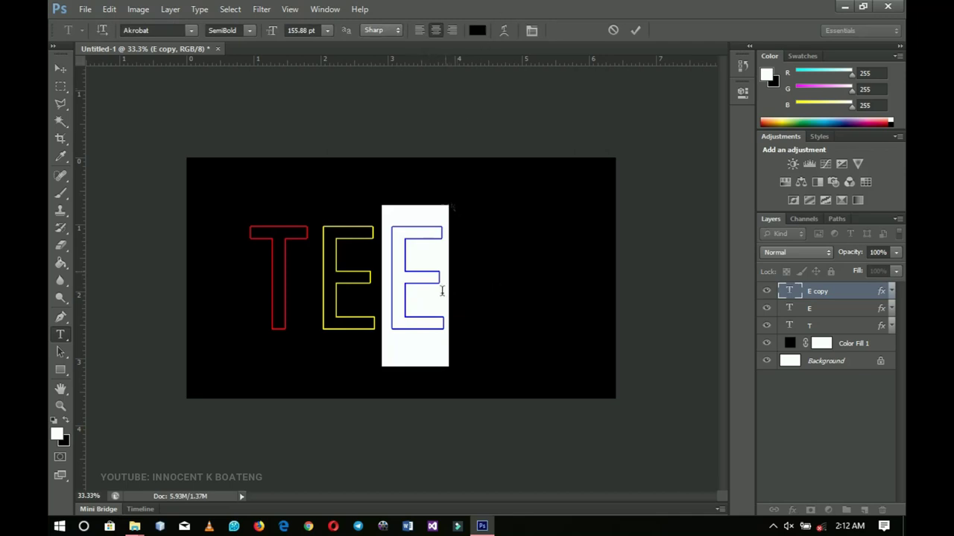
pyautogui.write('X')
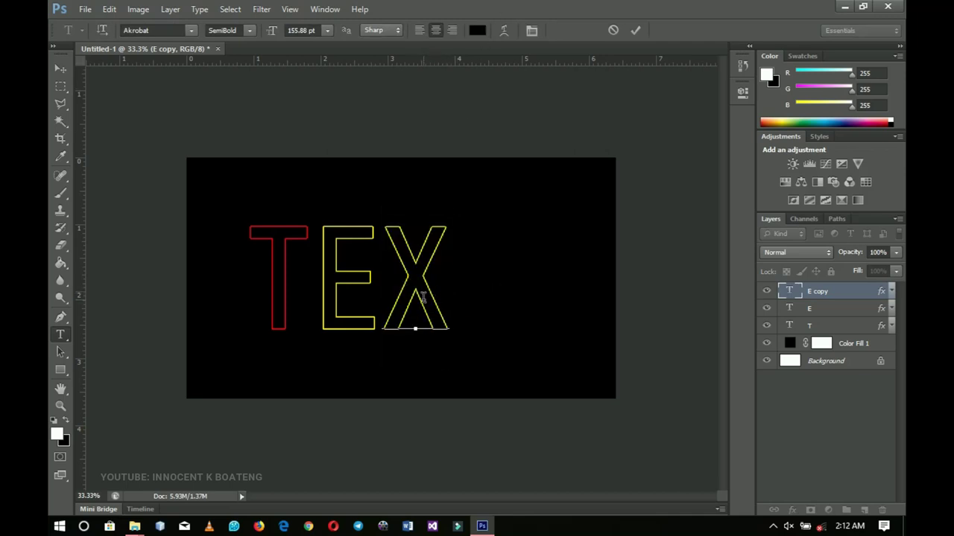
pyautogui.hotkey('ctrl', 'a')
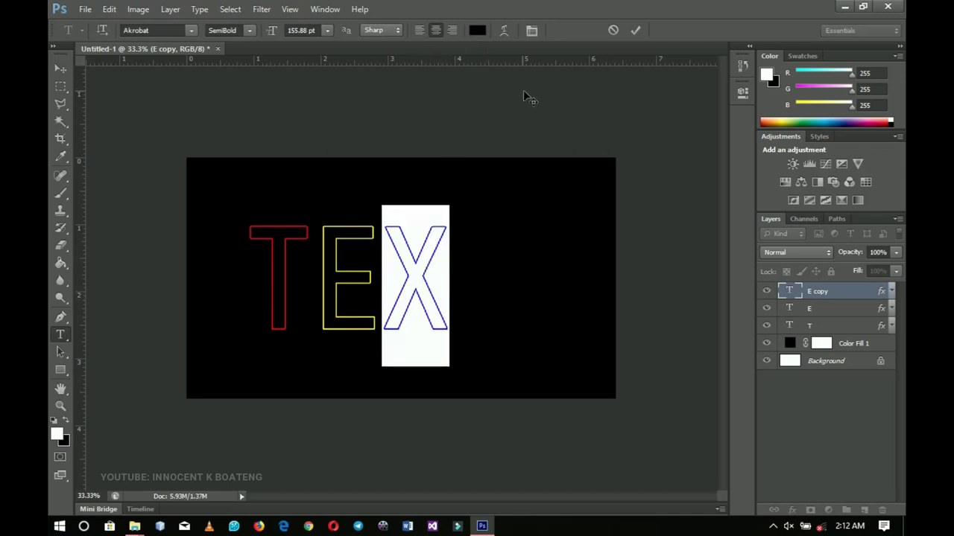
# Step: Recolour the X's outline stroke to green (01c31c)
pyautogui.click(61, 68)
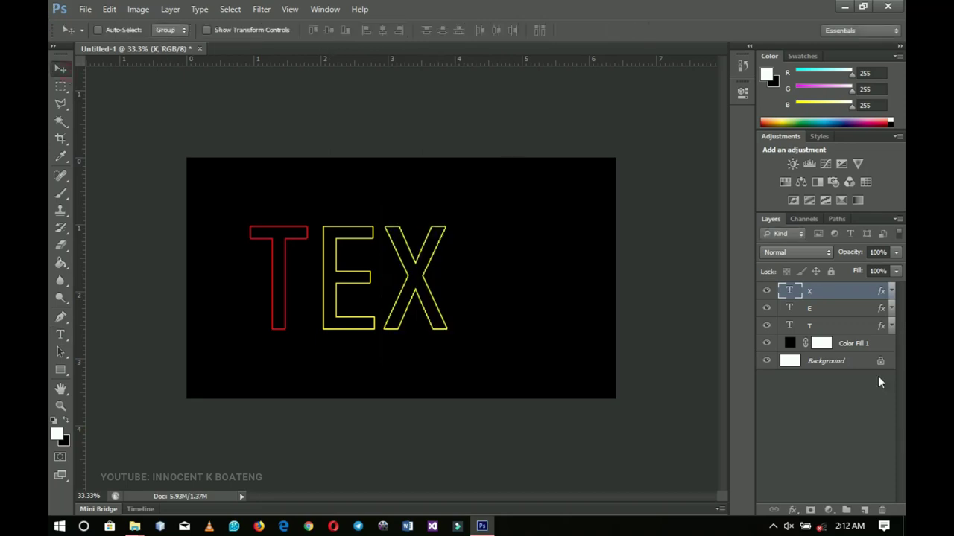
pyautogui.rightClick(842, 301)
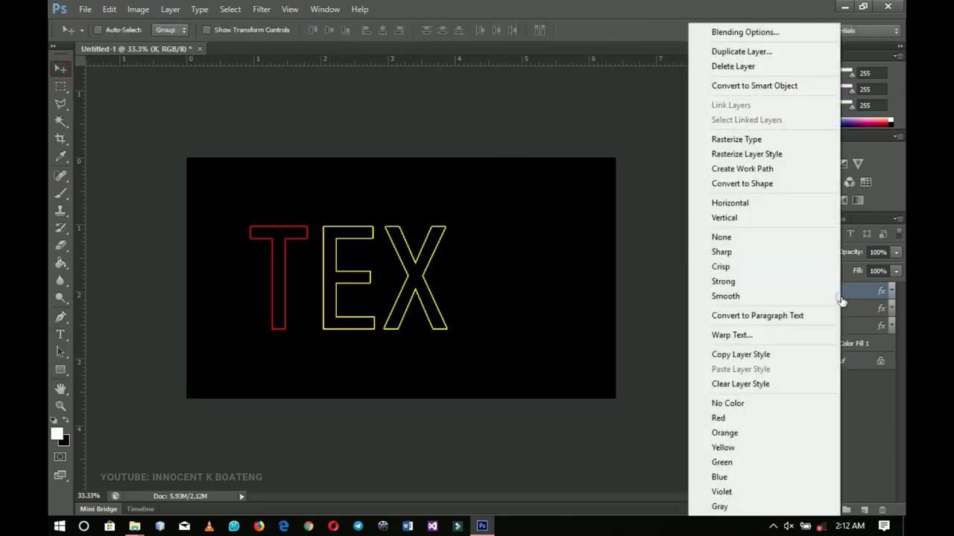
pyautogui.click(770, 31)
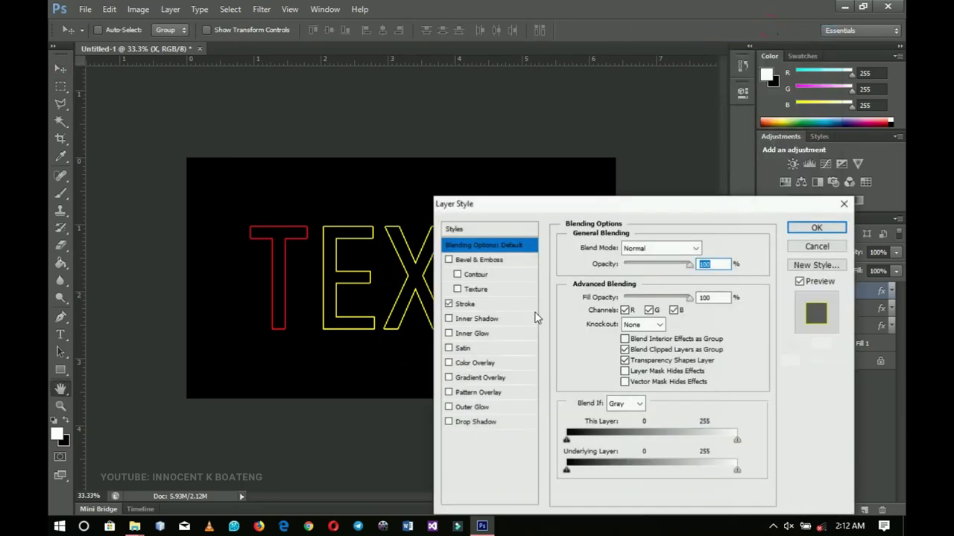
pyautogui.click(465, 304)
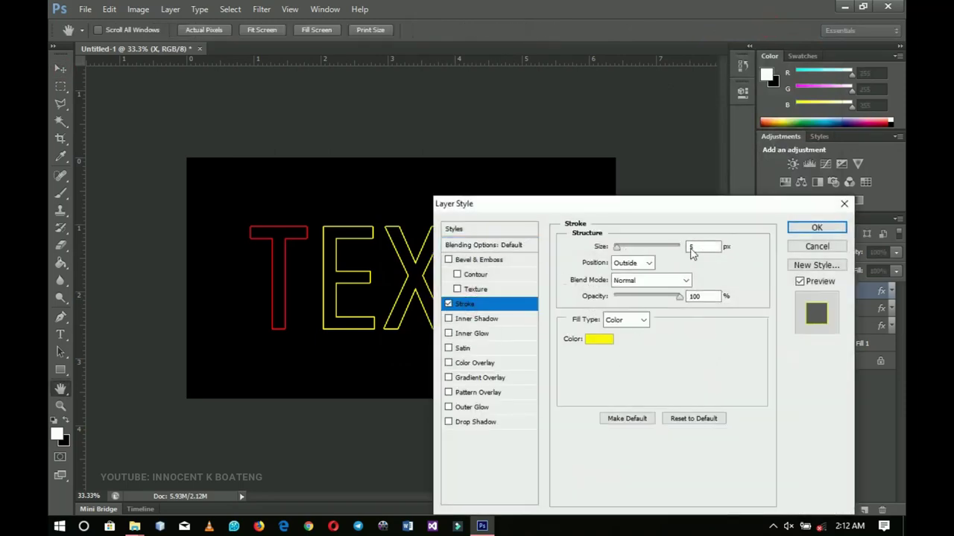
pyautogui.click(604, 339)
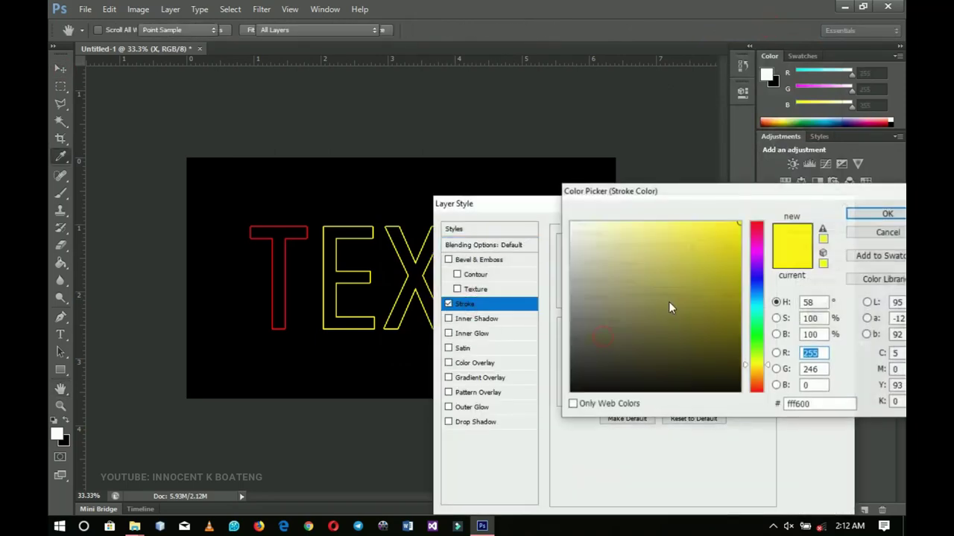
pyautogui.moveTo(761, 352); pyautogui.dragTo(762, 329)
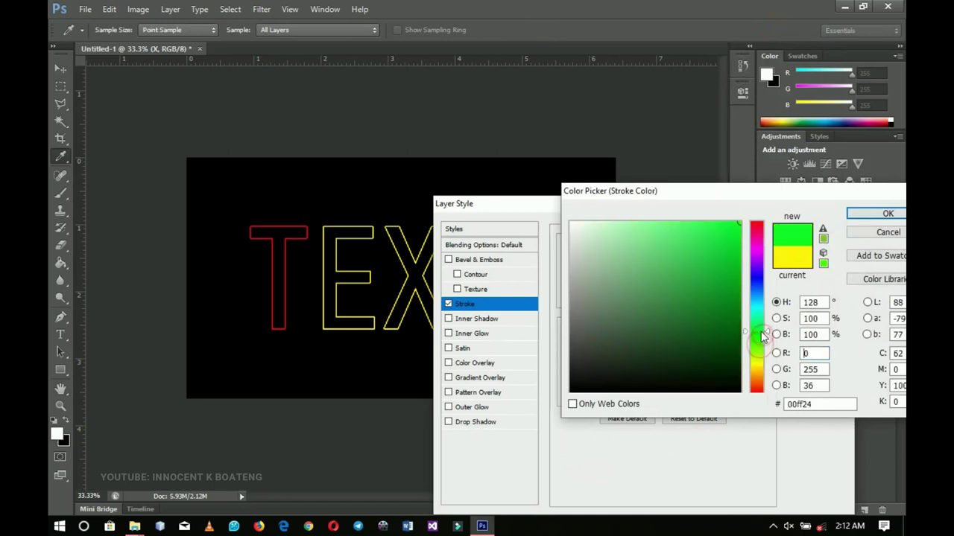
pyautogui.click(743, 329)
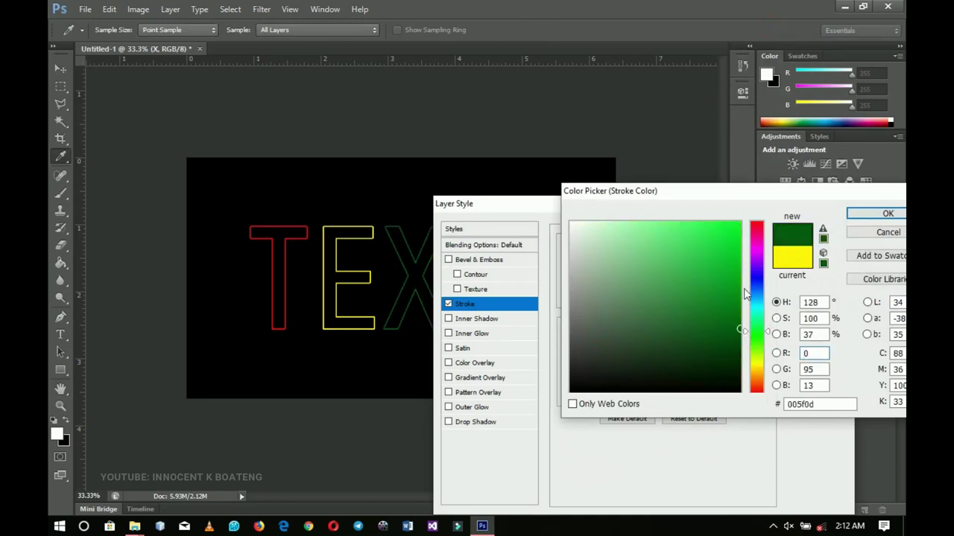
pyautogui.click(739, 223)
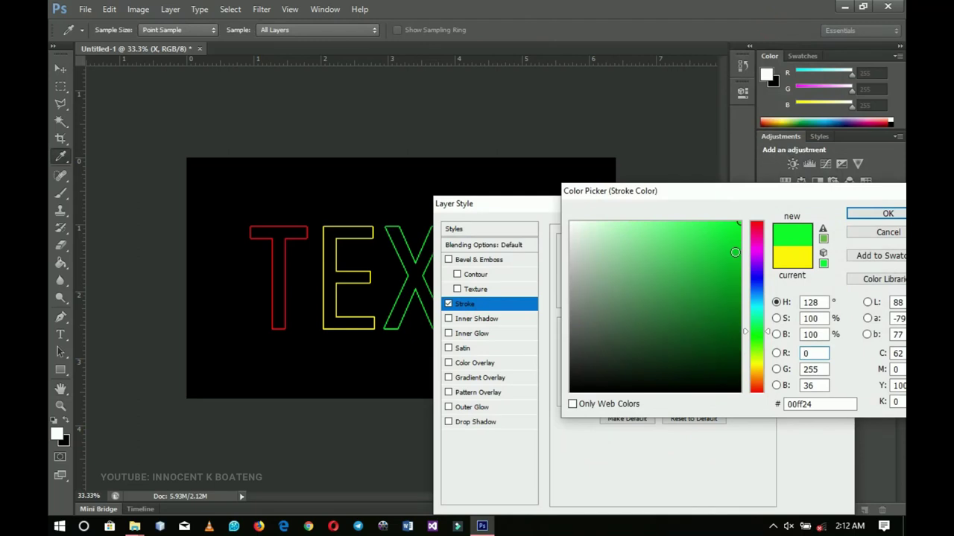
pyautogui.click(738, 262)
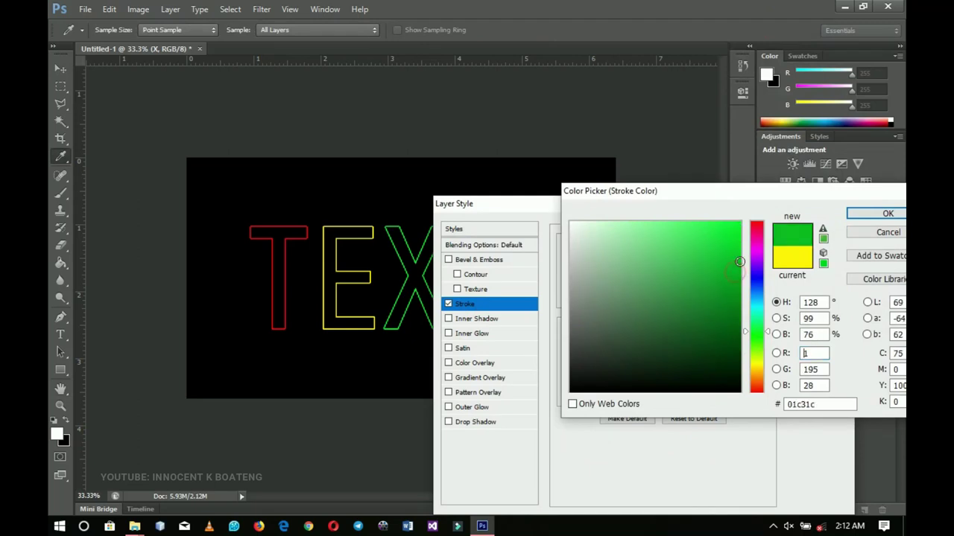
pyautogui.click(879, 214)
# Step: Confirm the X's green outline, duplicate it to the right, and retype the copy as T
pyautogui.click(817, 228)
pyautogui.press('v')
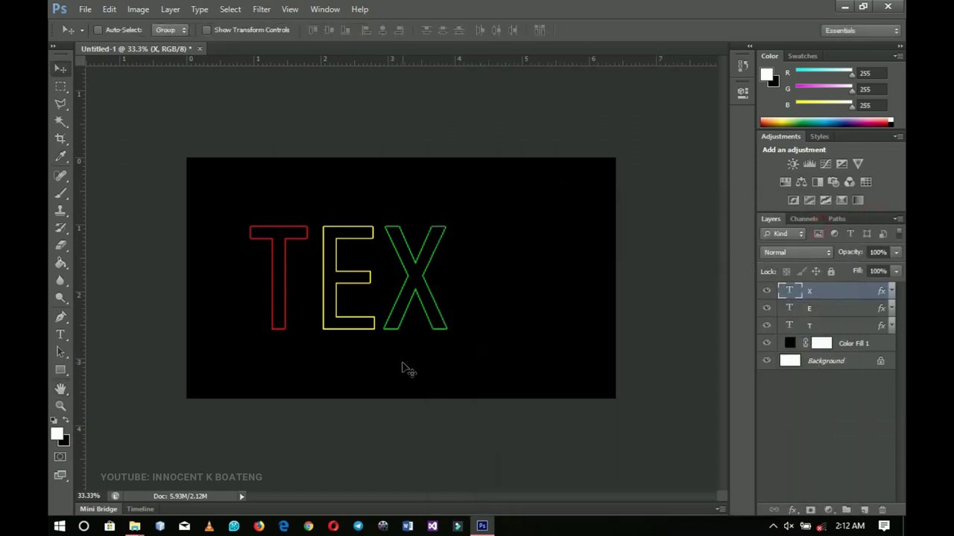
pyautogui.hotkey('ctrl', 'j')
pyautogui.moveTo(416, 298); pyautogui.dragTo(493, 298)
pyautogui.press('t')
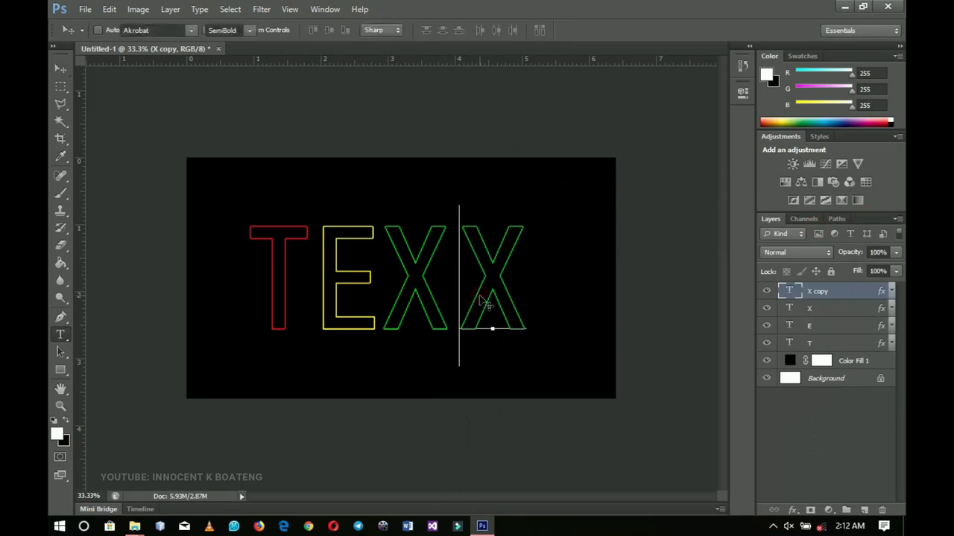
pyautogui.doubleClick(485, 304)
pyautogui.write('T')
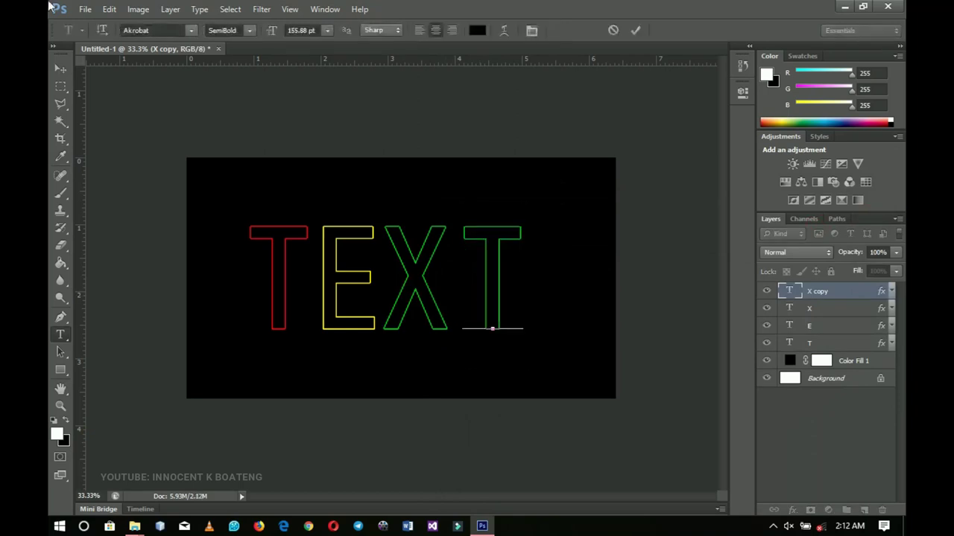
pyautogui.click(60, 68)
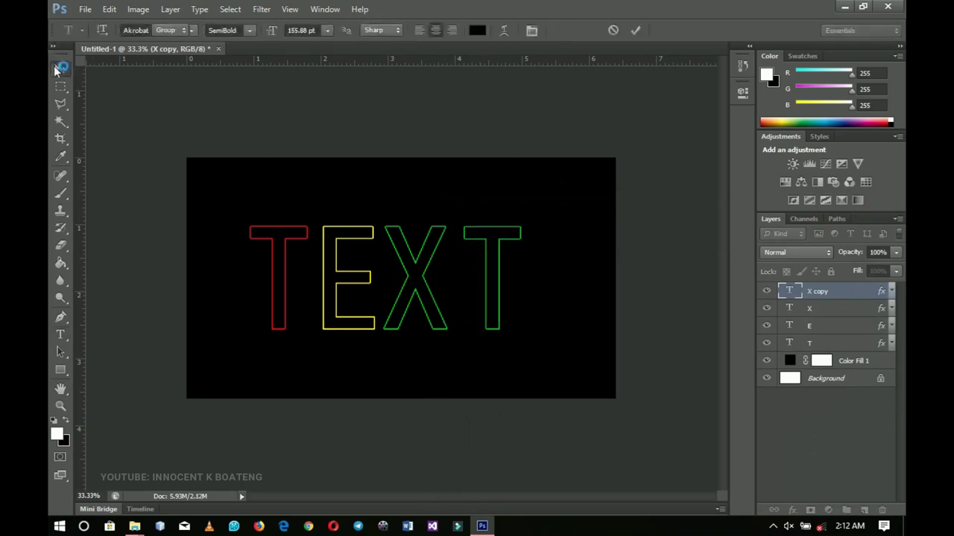
# Step: Give the new T a cyan (00deff) outline stroke
pyautogui.rightClick(854, 290)
pyautogui.click(742, 31)
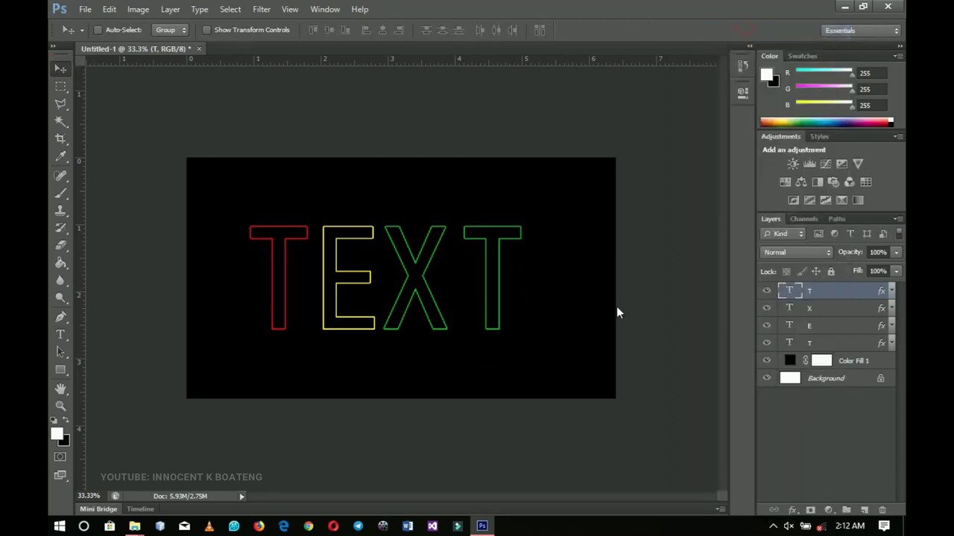
pyautogui.click(466, 304)
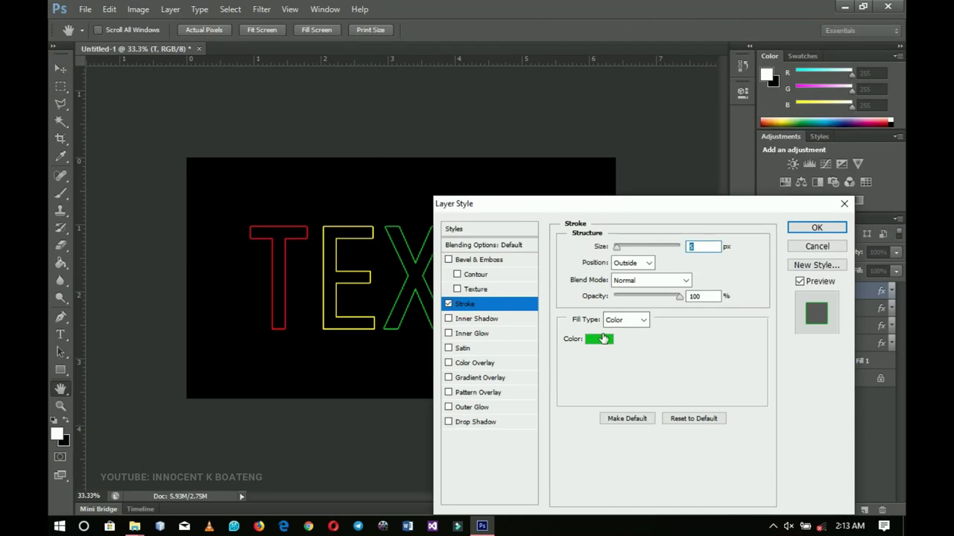
pyautogui.click(604, 339)
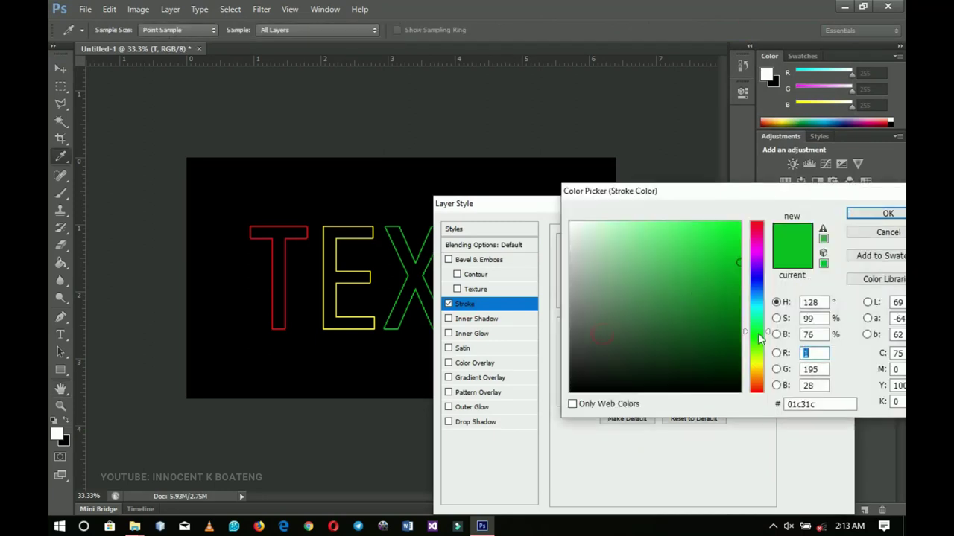
pyautogui.moveTo(760, 339); pyautogui.dragTo(745, 253)
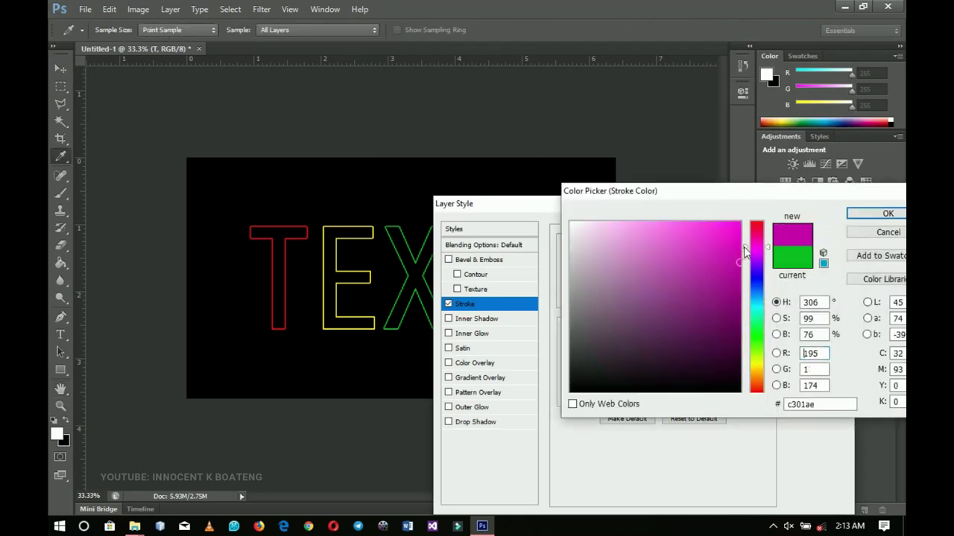
pyautogui.moveTo(751, 309); pyautogui.dragTo(751, 304)
pyautogui.moveTo(738, 229); pyautogui.dragTo(743, 220)
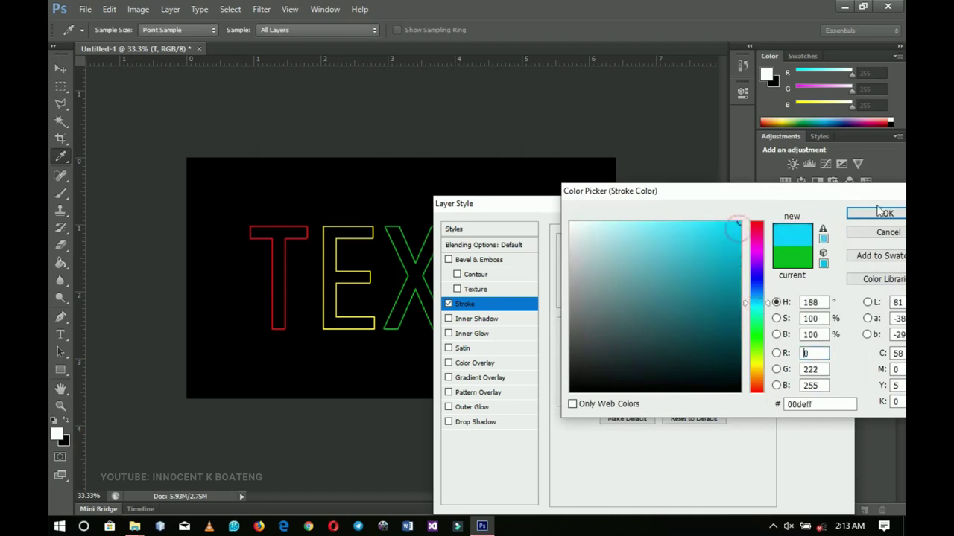
pyautogui.click(886, 213)
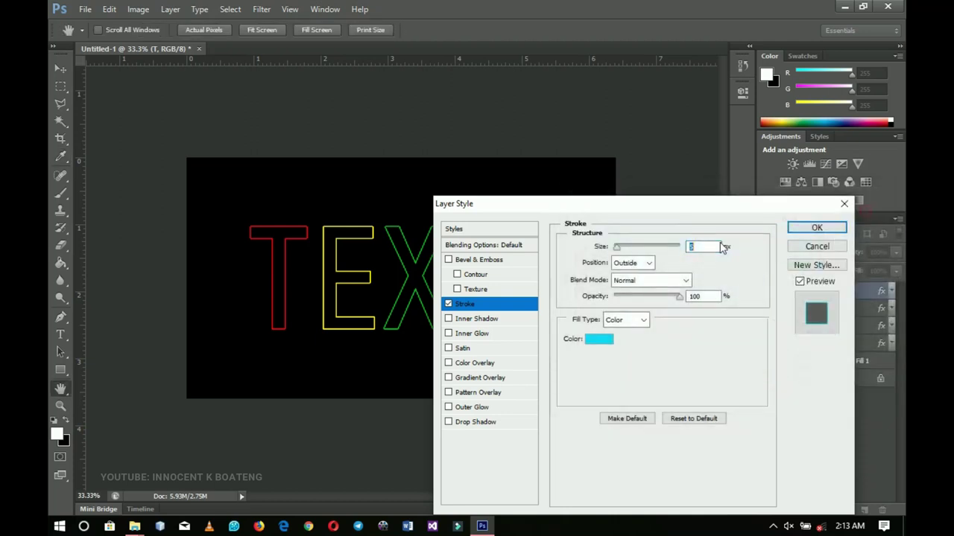
pyautogui.click(815, 228)
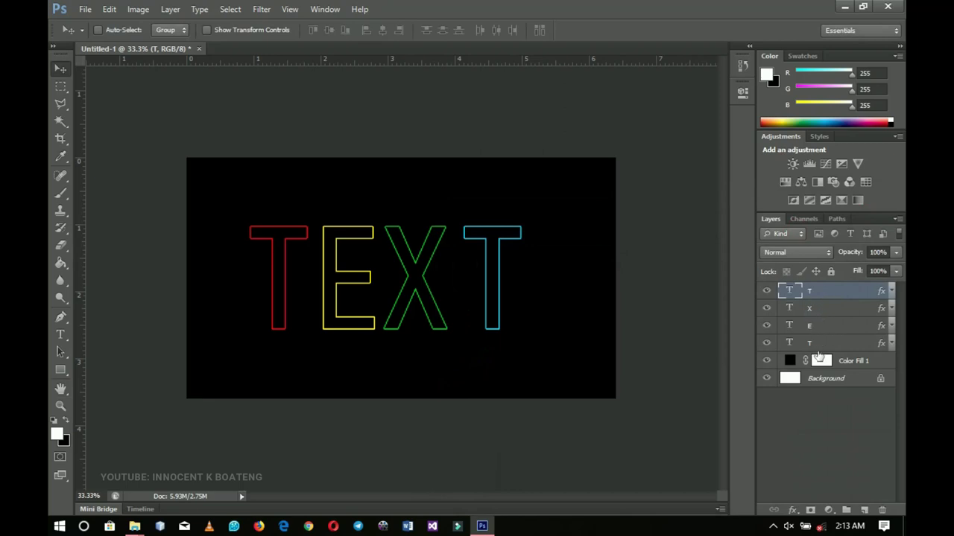
# Step: Group the four letter layers and centre the word horizontally on the canvas
pyautogui.keyDown('shift'); pyautogui.click(820, 344); pyautogui.keyUp('shift')
pyautogui.hotkey('ctrl', 'g')
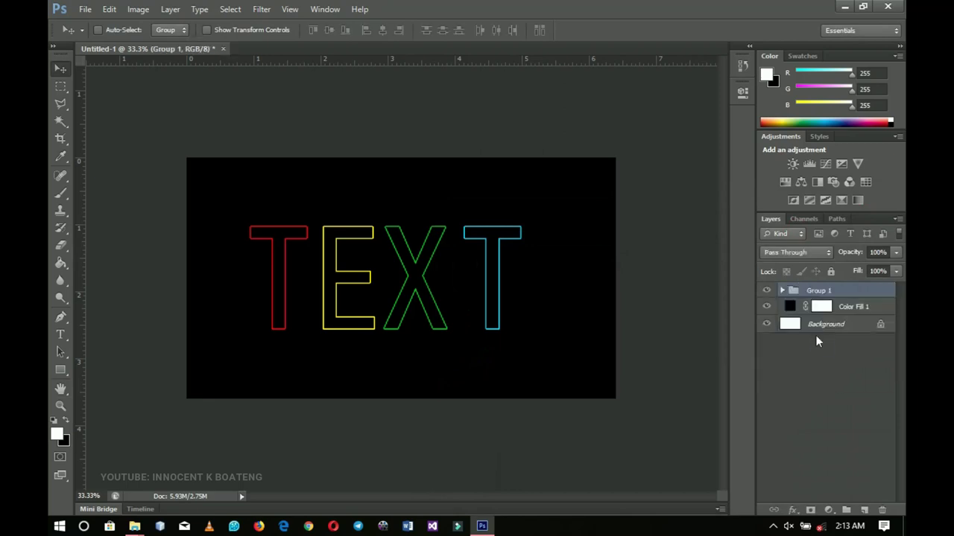
pyautogui.click(765, 292)
pyautogui.click(766, 292)
pyautogui.hotkey('ctrl', 'a')
pyautogui.click(381, 30)
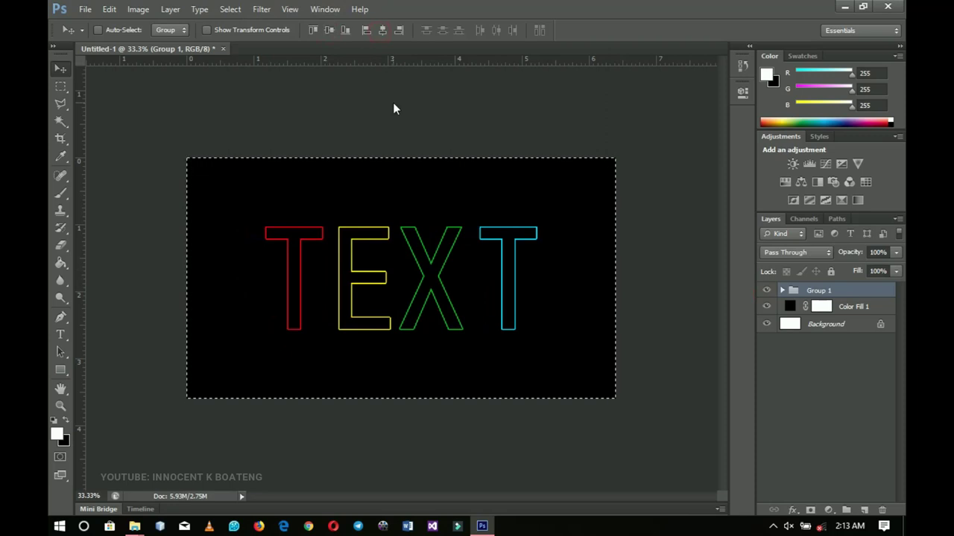
pyautogui.hotkey('ctrl', 'd')
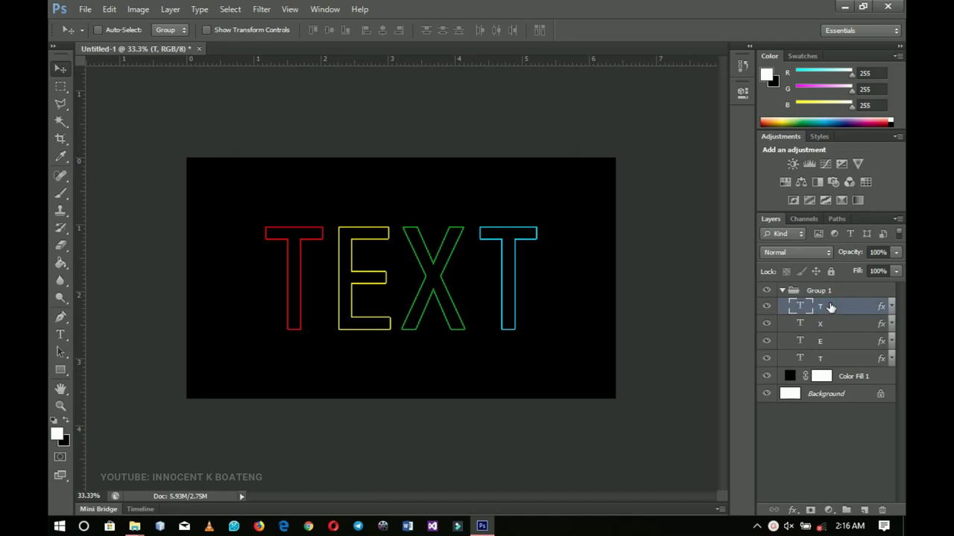
# Step: Scale Group 1 up to about 111% around its centre
pyautogui.click(780, 291)
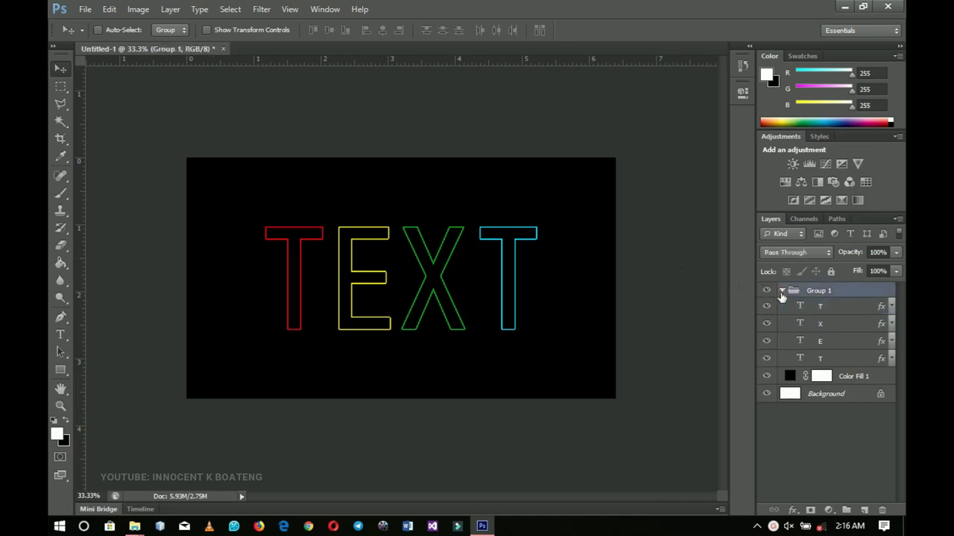
pyautogui.hotkey('ctrl', 't')
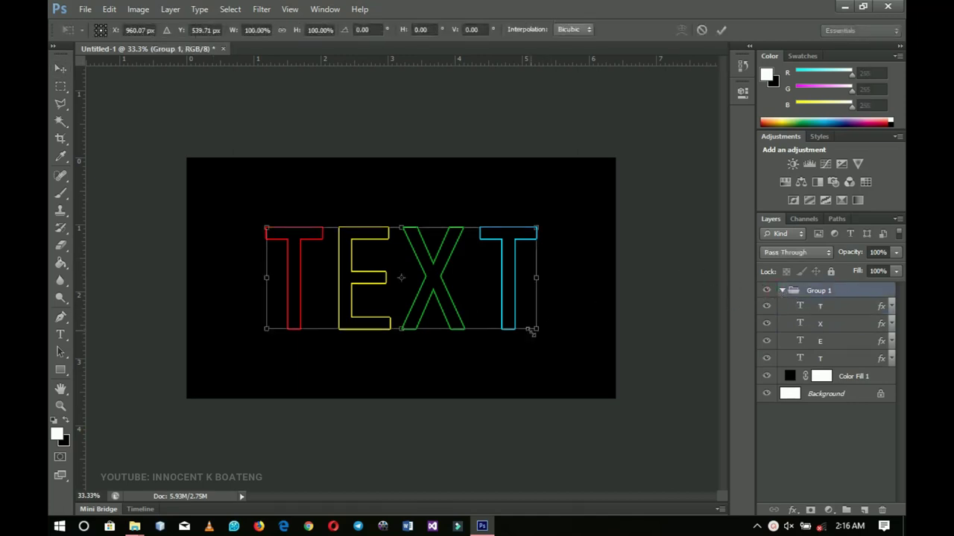
pyautogui.moveTo(536, 328); pyautogui.dragTo(549, 338)
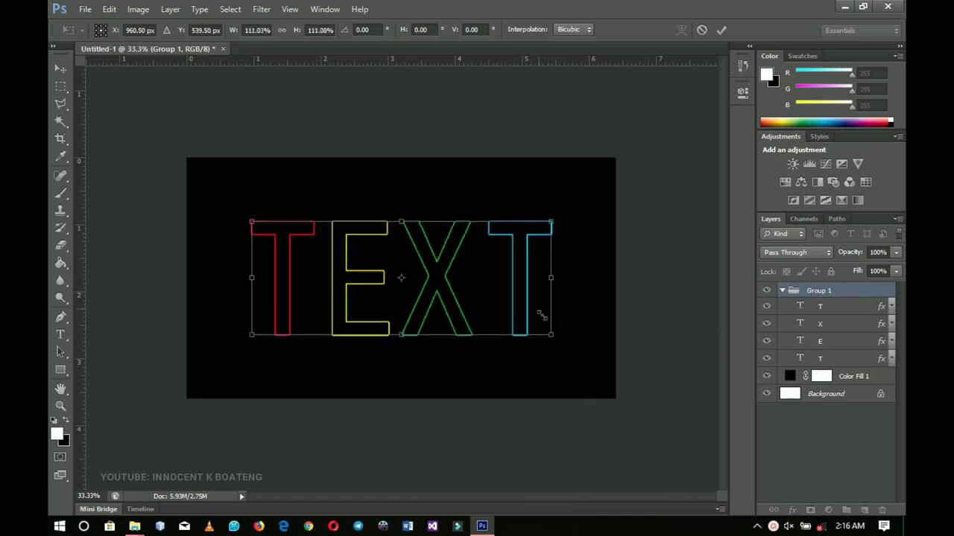
pyautogui.press('Return')
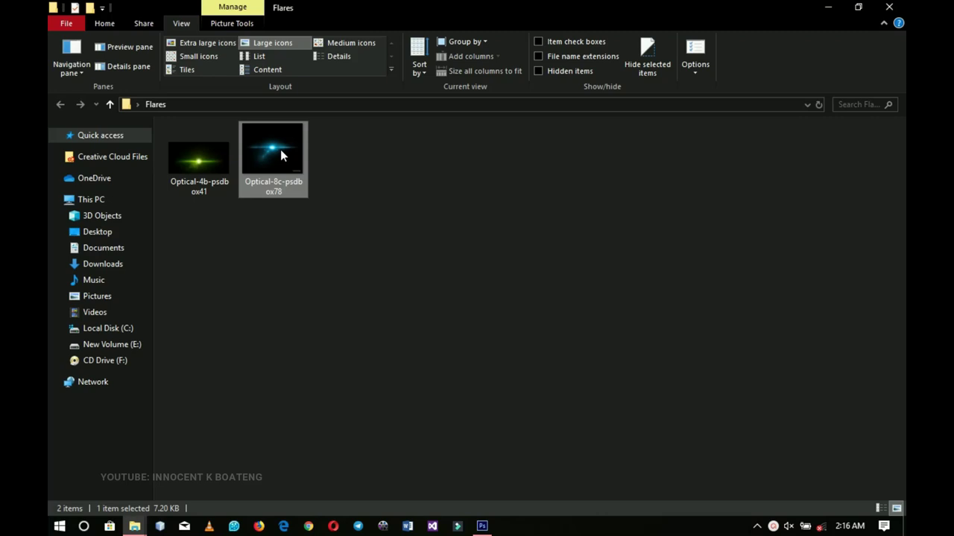
# Step: Drag the Optical-8c-psdbox78 flare image from the Flares folder into Photoshop
pyautogui.moveTo(280, 149); pyautogui.dragTo(534, 273)
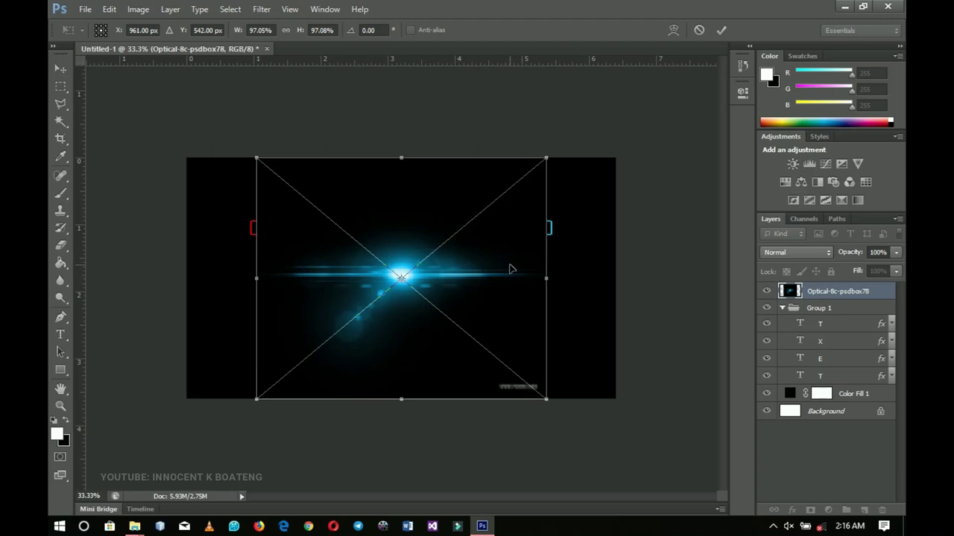
# Step: Place the flare, move it into Group 1, and rasterize the layer
pyautogui.press('Return')
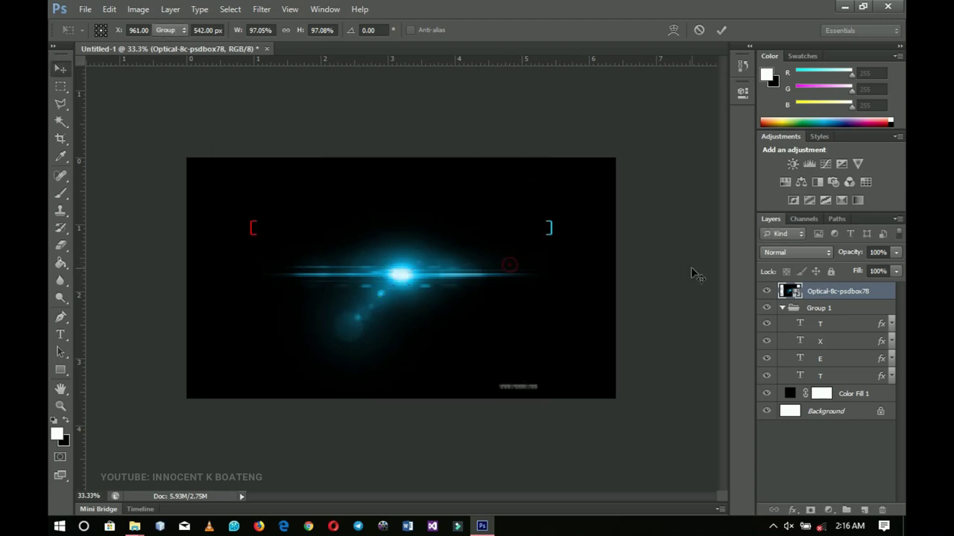
pyautogui.moveTo(797, 284); pyautogui.dragTo(814, 301)
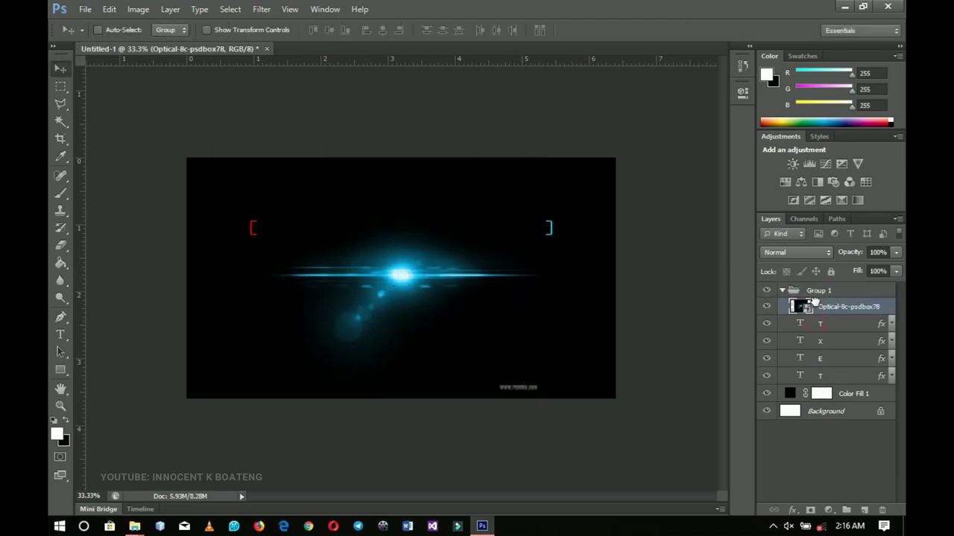
pyautogui.rightClick(829, 309)
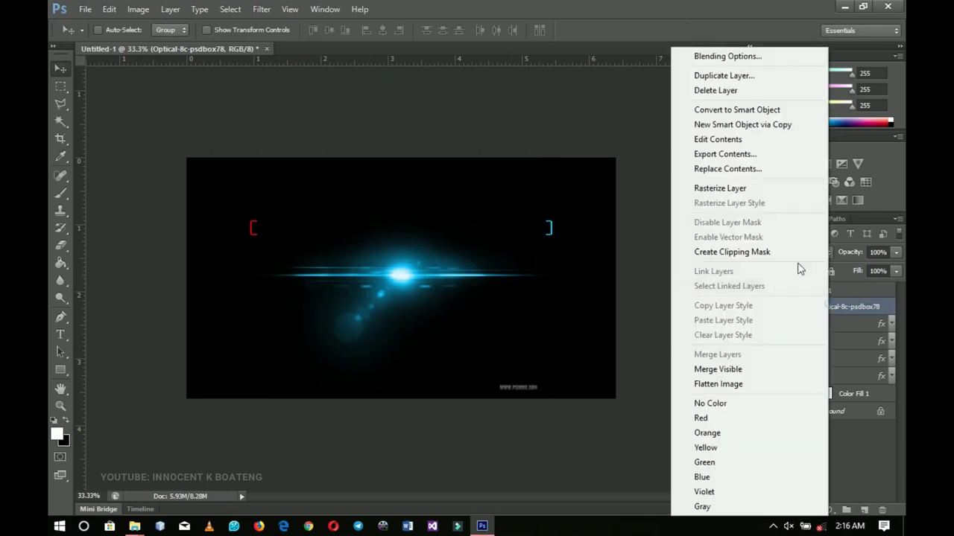
pyautogui.click(751, 190)
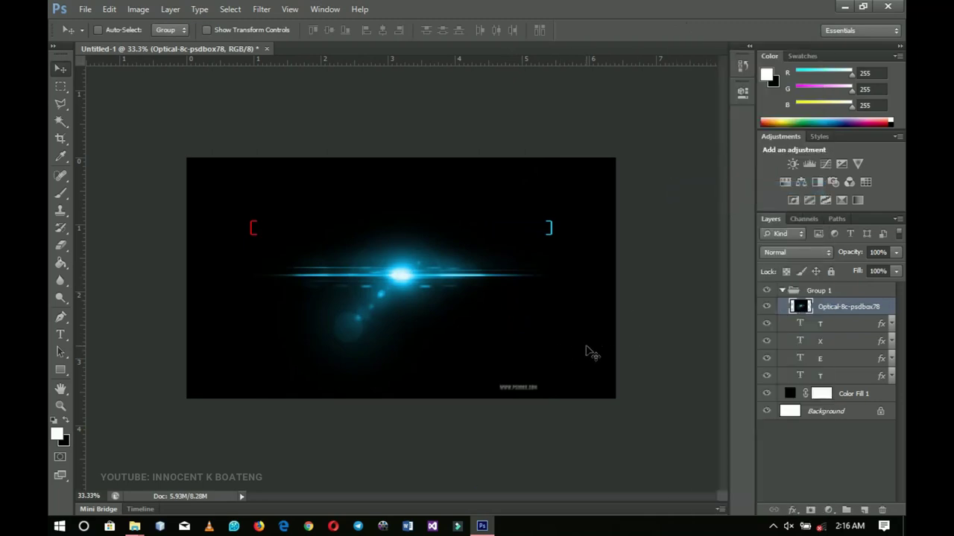
# Step: Erase the flare's bottom-right watermark with a size 125 eraser
pyautogui.press('b')
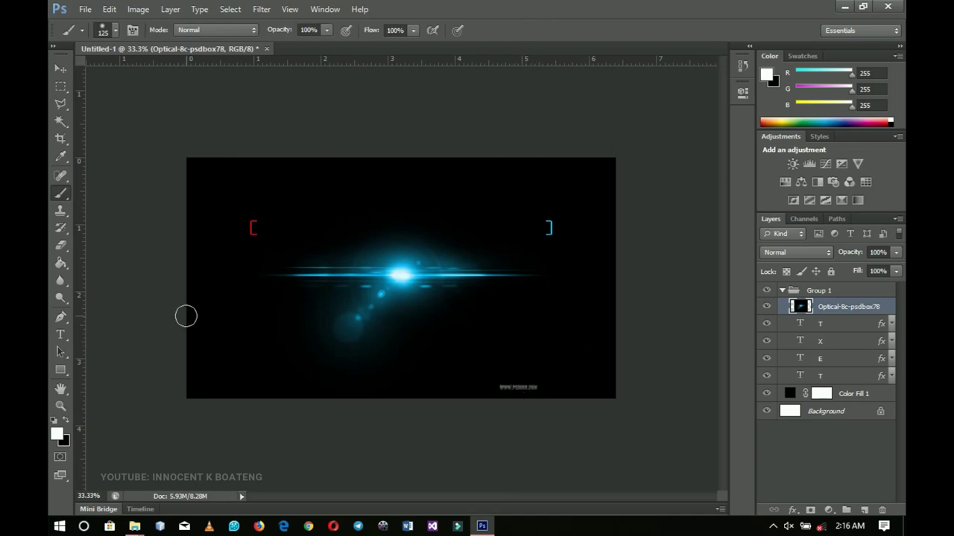
pyautogui.press('e')
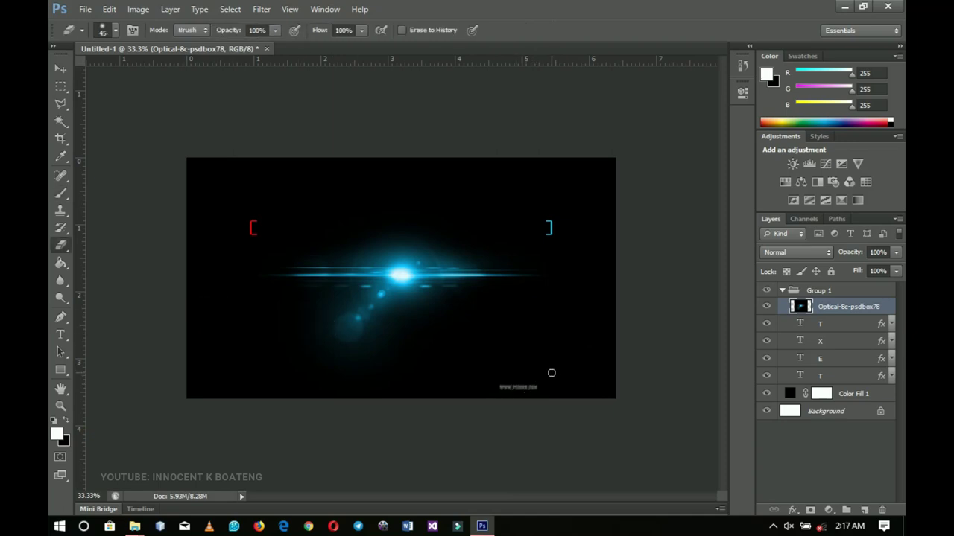
pyautogui.press(']')
pyautogui.press(']')
pyautogui.press(']')
pyautogui.press(']')
pyautogui.moveTo(526, 392)
pyautogui.mouseDown()
pyautogui.moveTo(500, 387)
pyautogui.moveTo(532, 385)
pyautogui.mouseUp()
# Step: Set the cyan flare to Screen blend mode and move it onto the final T
pyautogui.click(801, 251)
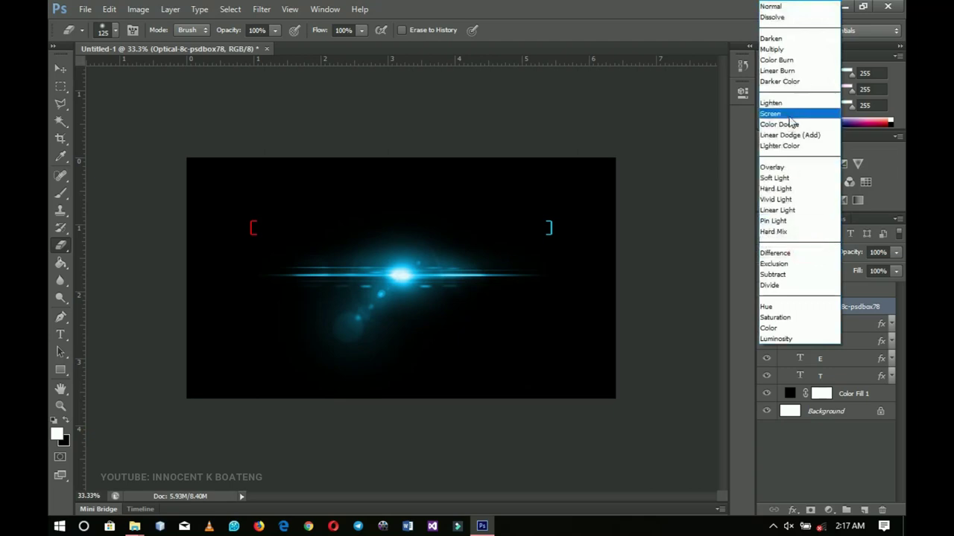
pyautogui.click(792, 114)
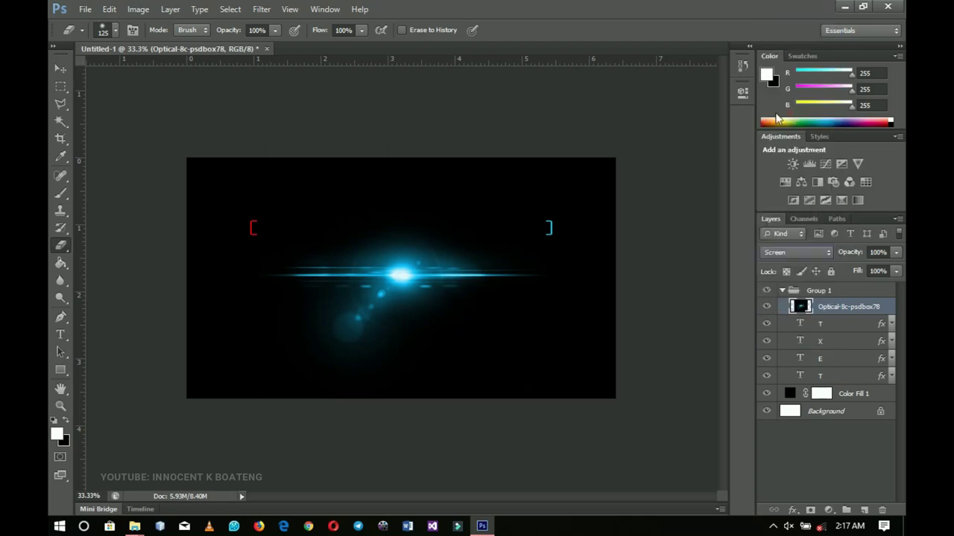
pyautogui.click(61, 71)
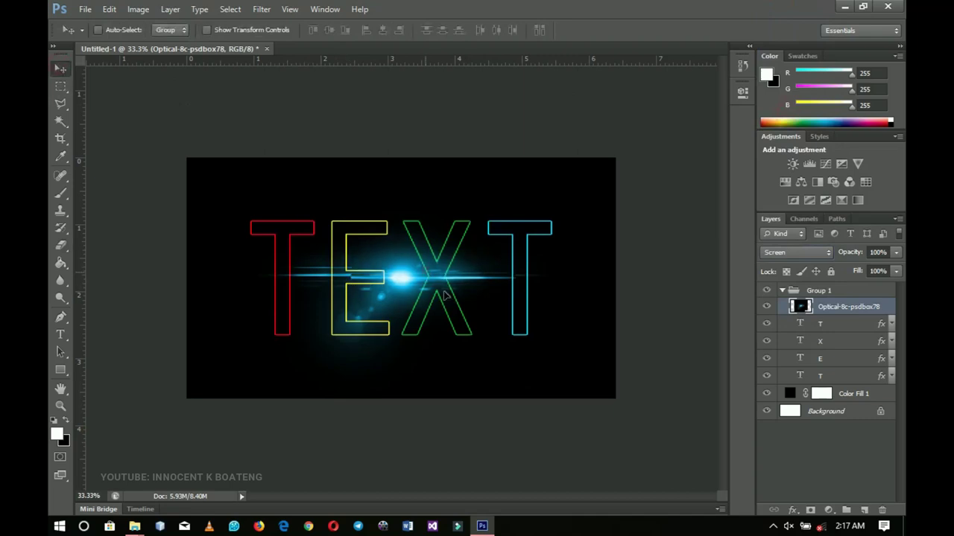
pyautogui.moveTo(436, 283); pyautogui.dragTo(526, 304)
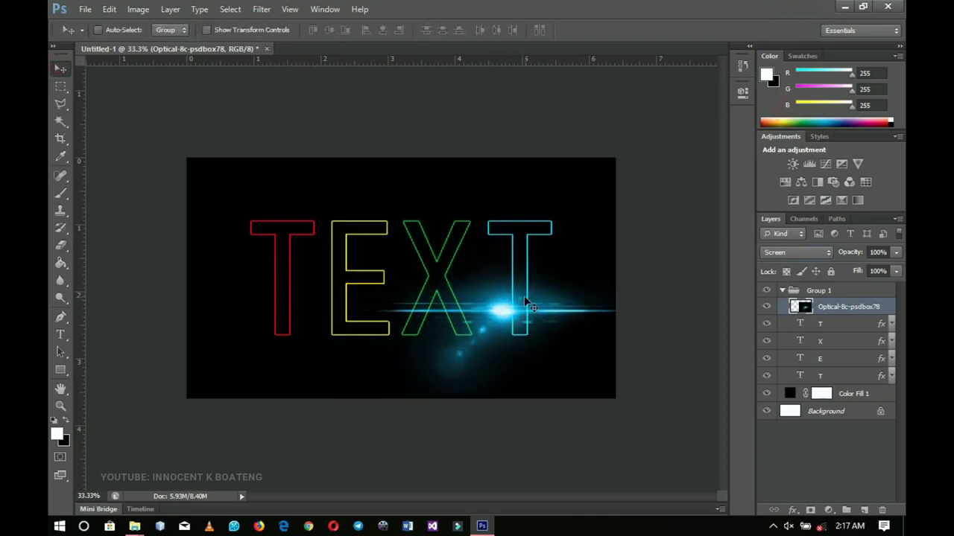
# Step: Scale the flare to about 58% wide and squash it to a thin 24%-tall streak
pyautogui.hotkey('ctrl', 't')
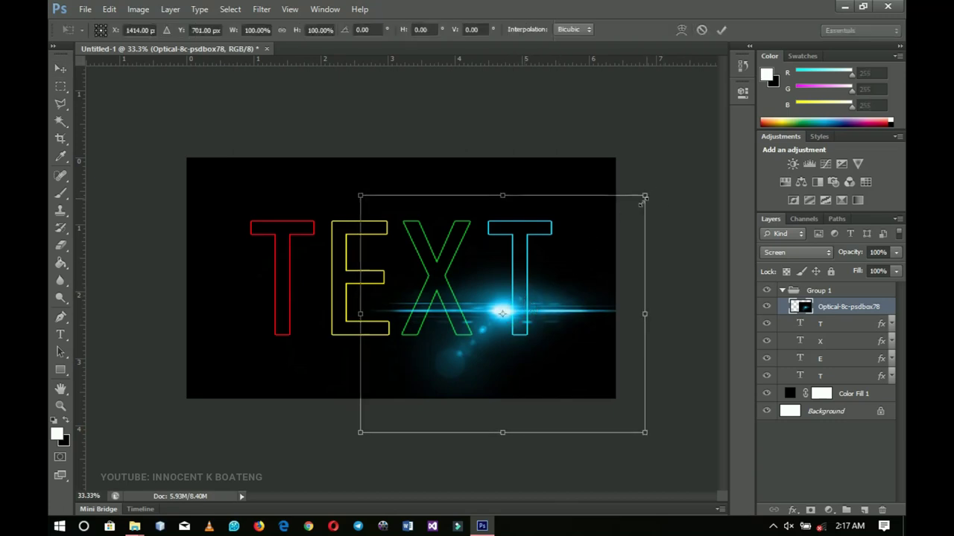
pyautogui.moveTo(644, 198); pyautogui.dragTo(587, 244)
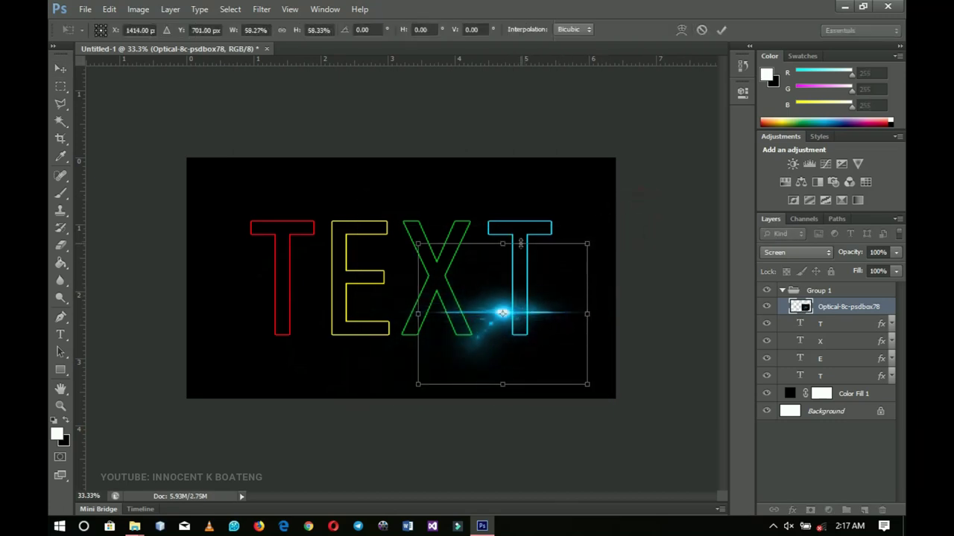
pyautogui.moveTo(501, 244); pyautogui.dragTo(586, 267)
# Step: Commit the flare's new shape and move it to the base of the cyan T
pyautogui.press('Return')
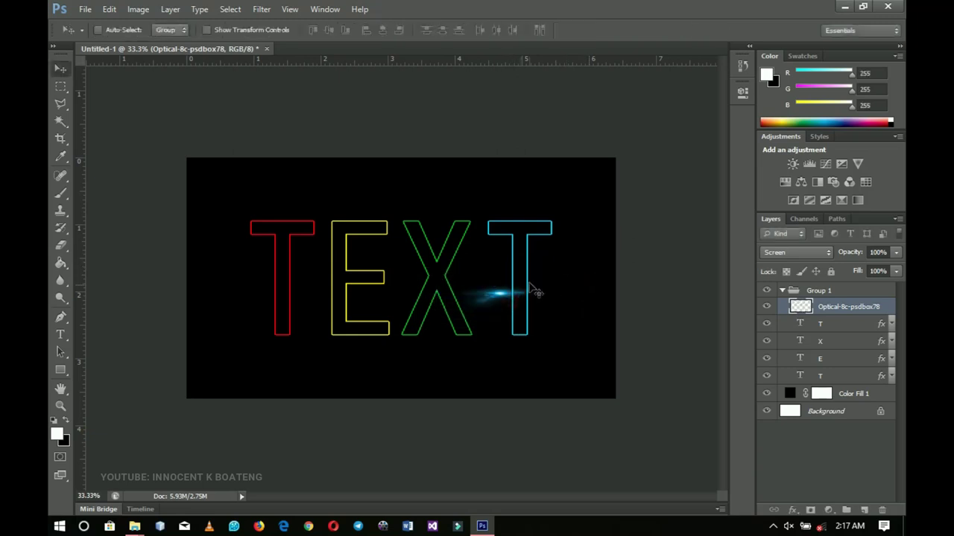
pyautogui.moveTo(530, 285); pyautogui.dragTo(420, 334)
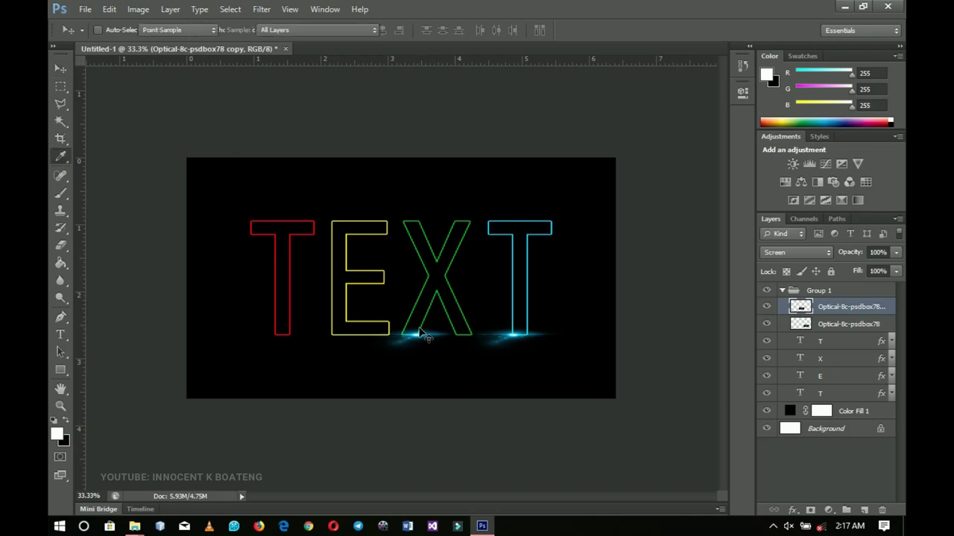
# Step: Turn the copied flare under the X green with a Hue shift of -66
pyautogui.hotkey('ctrl', 'u')
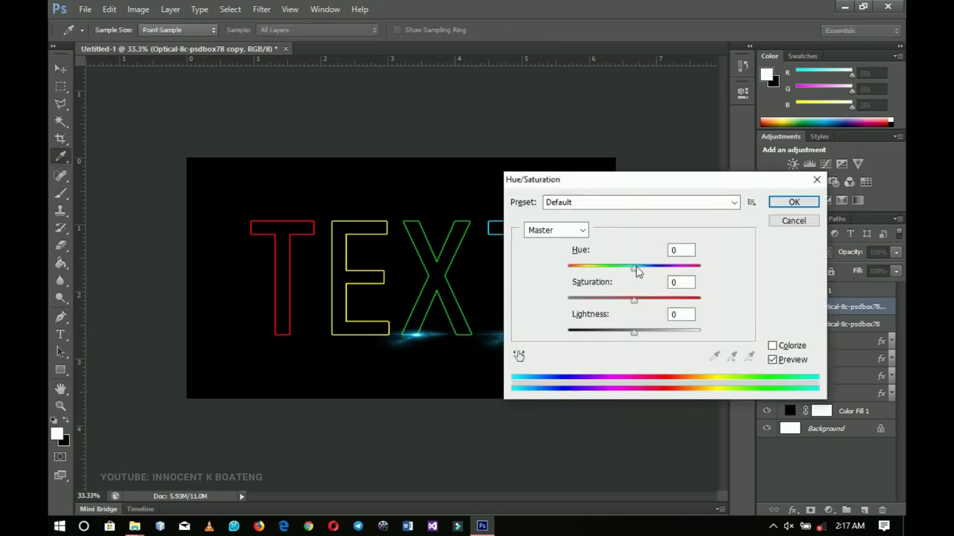
pyautogui.moveTo(637, 272); pyautogui.dragTo(600, 273)
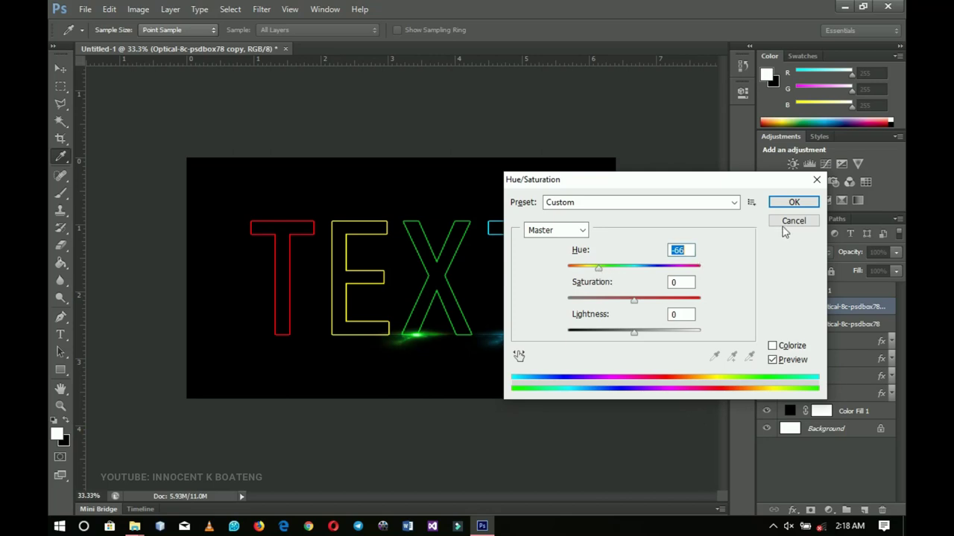
pyautogui.click(790, 203)
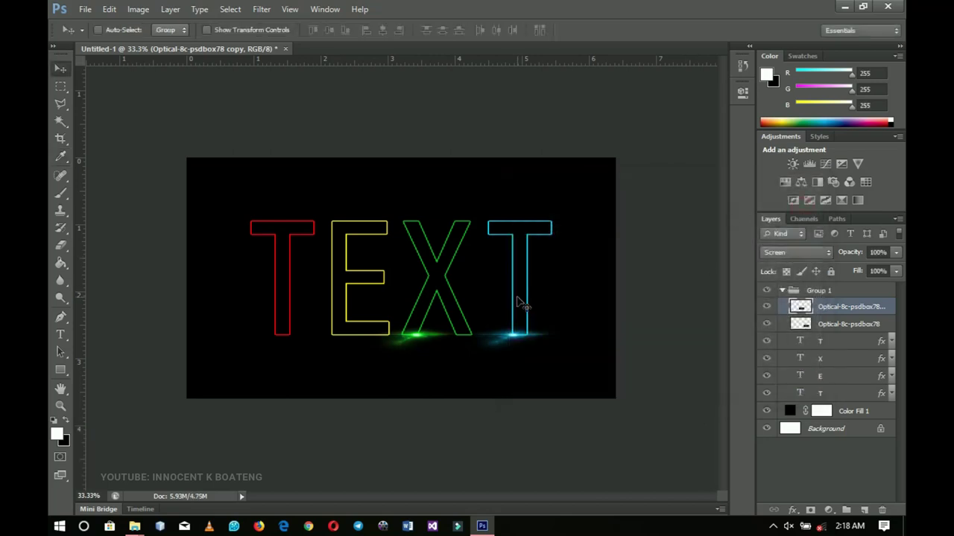
# Step: Duplicate the original cyan flare, move it under the E, and make it yellow with Hue -120
pyautogui.click(829, 328)
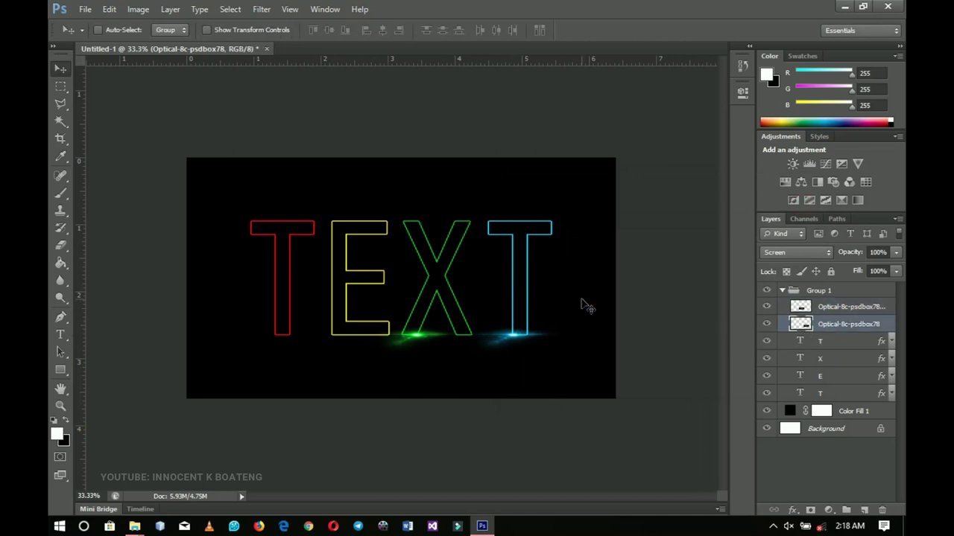
pyautogui.hotkey('ctrl', 'j')
pyautogui.moveTo(543, 340); pyautogui.dragTo(345, 341)
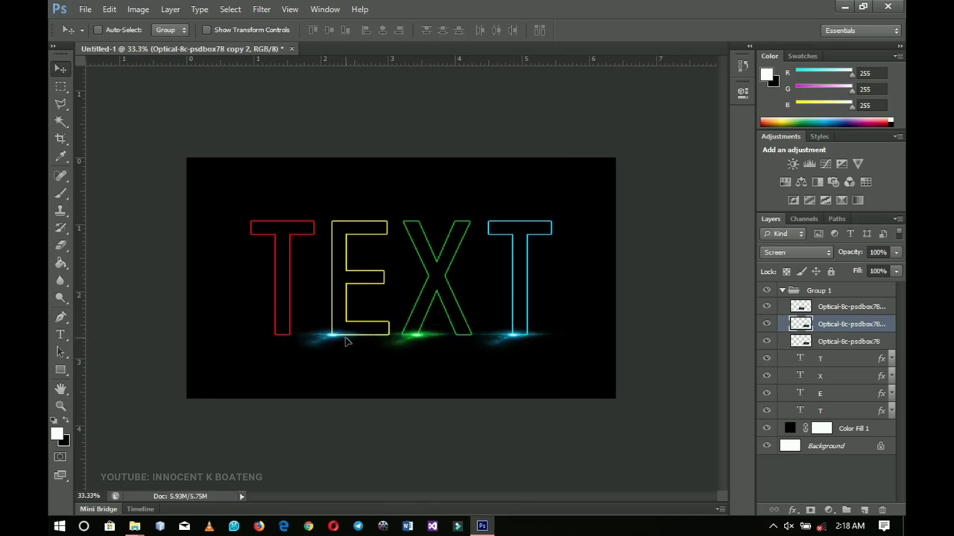
pyautogui.hotkey('ctrl', 'u')
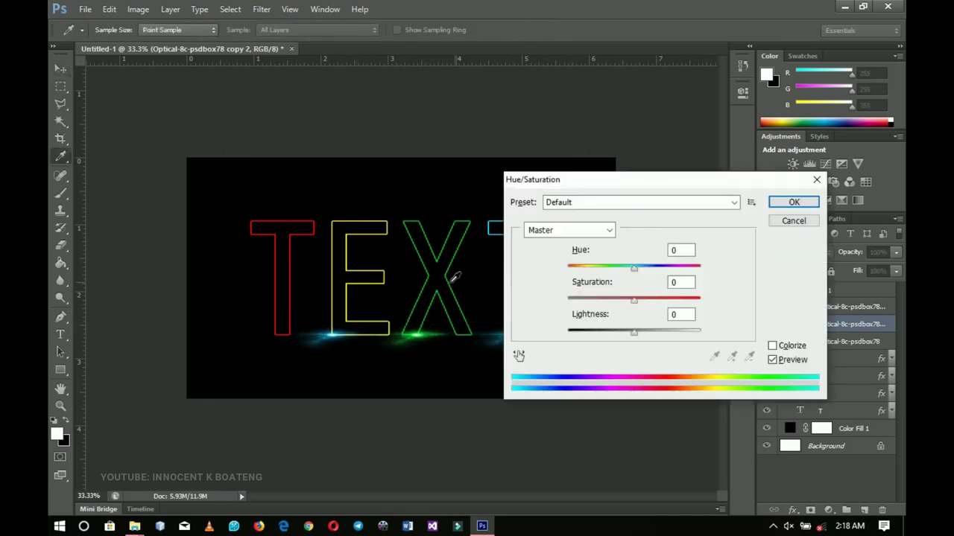
pyautogui.moveTo(634, 267); pyautogui.dragTo(585, 271)
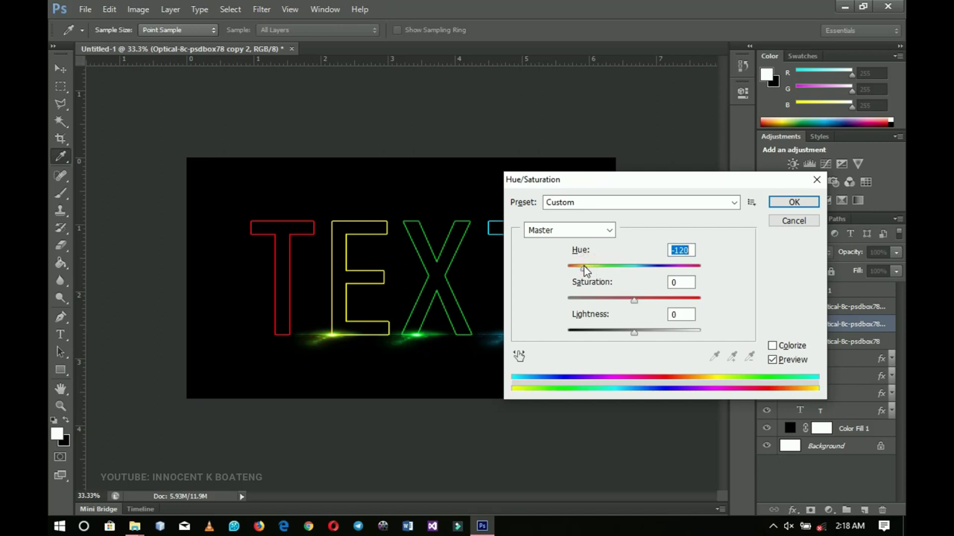
pyautogui.click(784, 208)
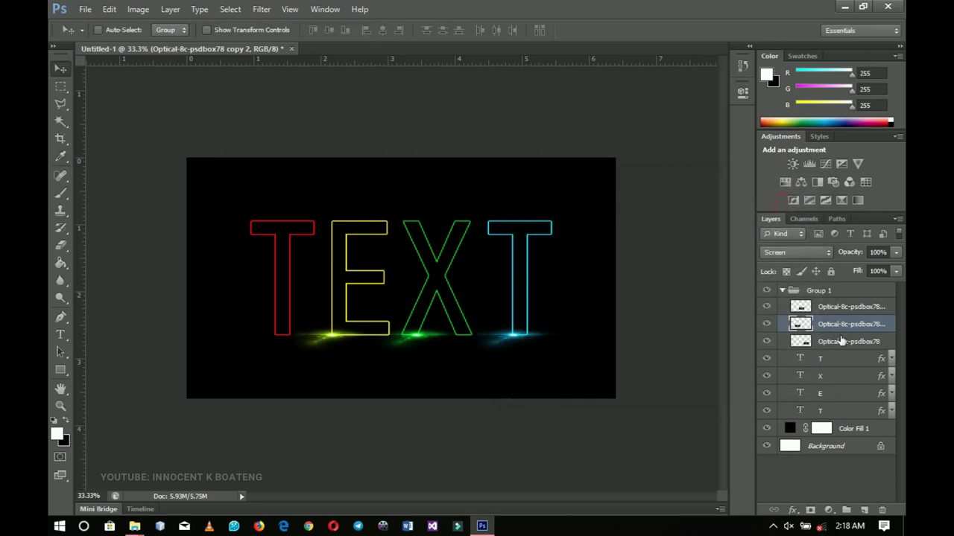
# Step: Duplicate the lowest flare, move it under the first T, and tint it red with Hue/Saturation
pyautogui.click(844, 343)
pyautogui.hotkey('ctrl', 'j')
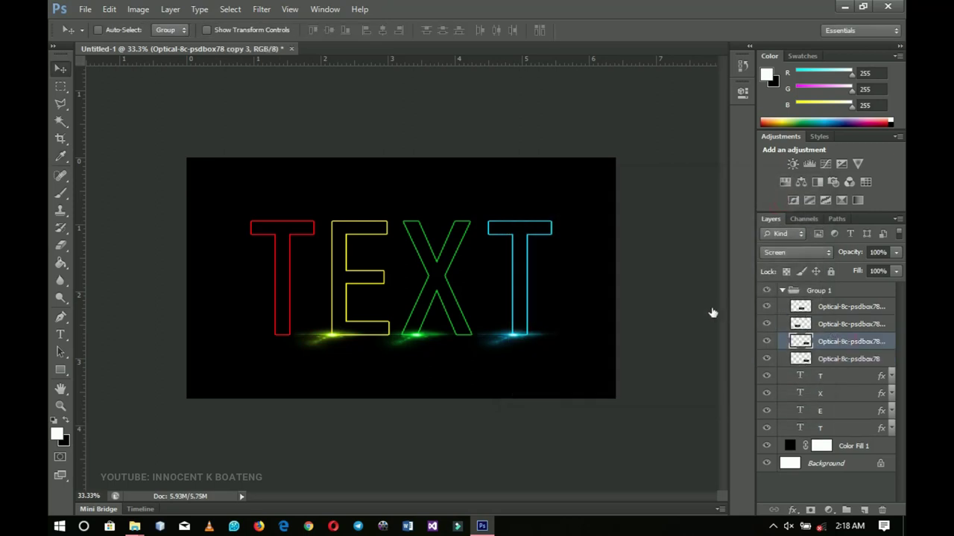
pyautogui.moveTo(525, 337); pyautogui.dragTo(285, 337)
pyautogui.hotkey('ctrl', 'u')
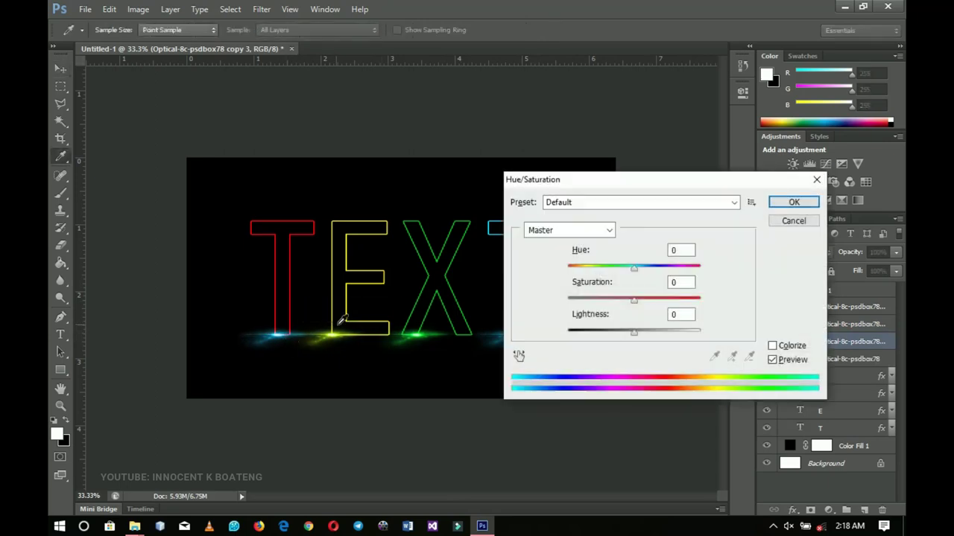
pyautogui.moveTo(630, 271); pyautogui.dragTo(566, 278)
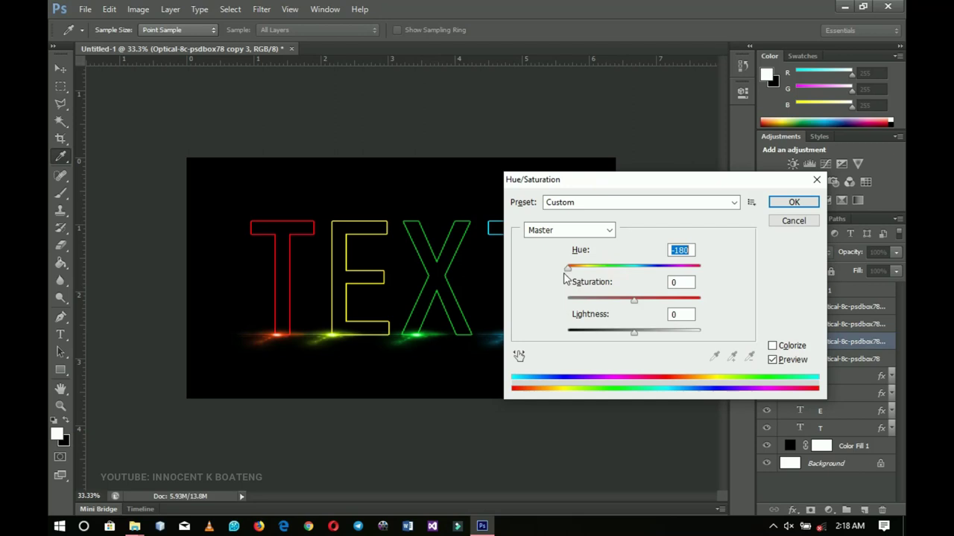
pyautogui.press('Return')
pyautogui.click(892, 358)
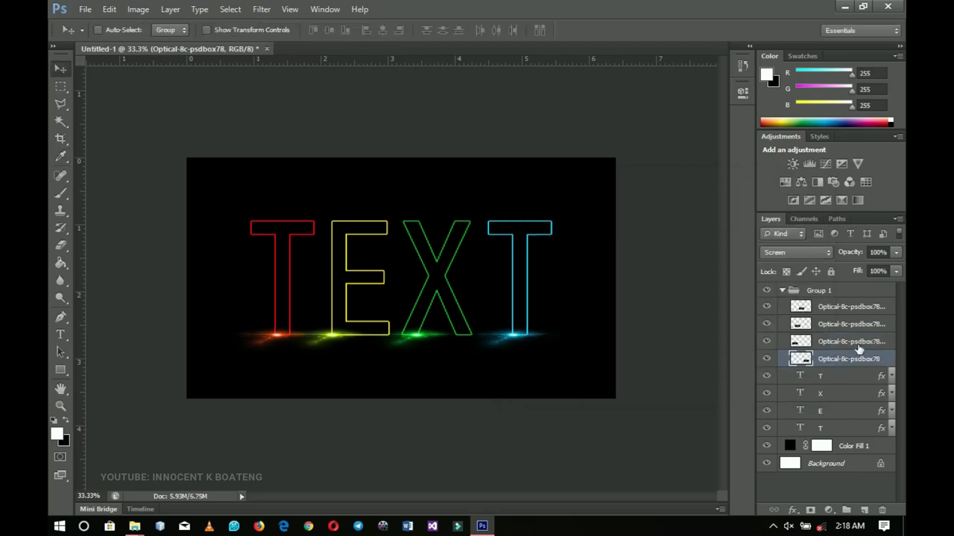
# Step: Select the top flare layer and place the green Optical-4b-psdbox41 flare image from File Explorer
pyautogui.click(865, 323)
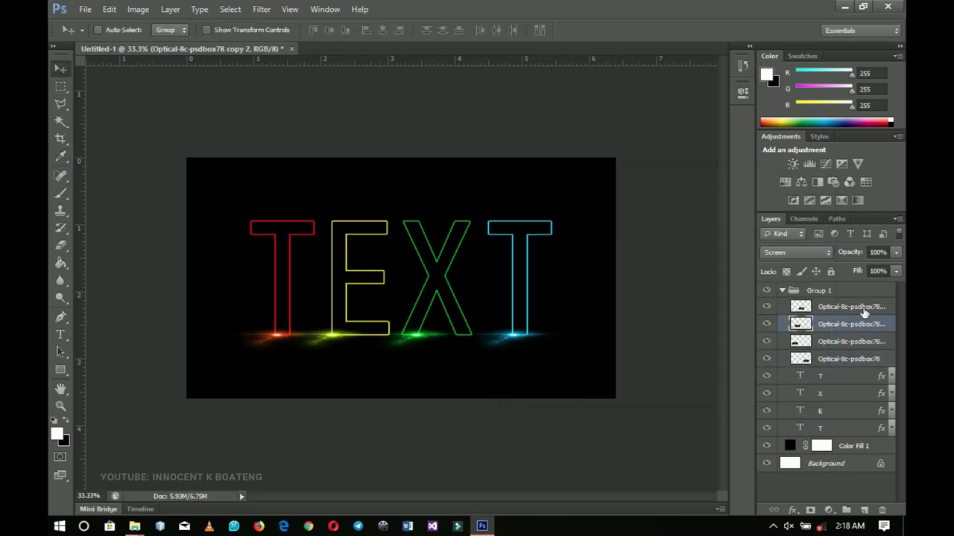
pyautogui.click(863, 309)
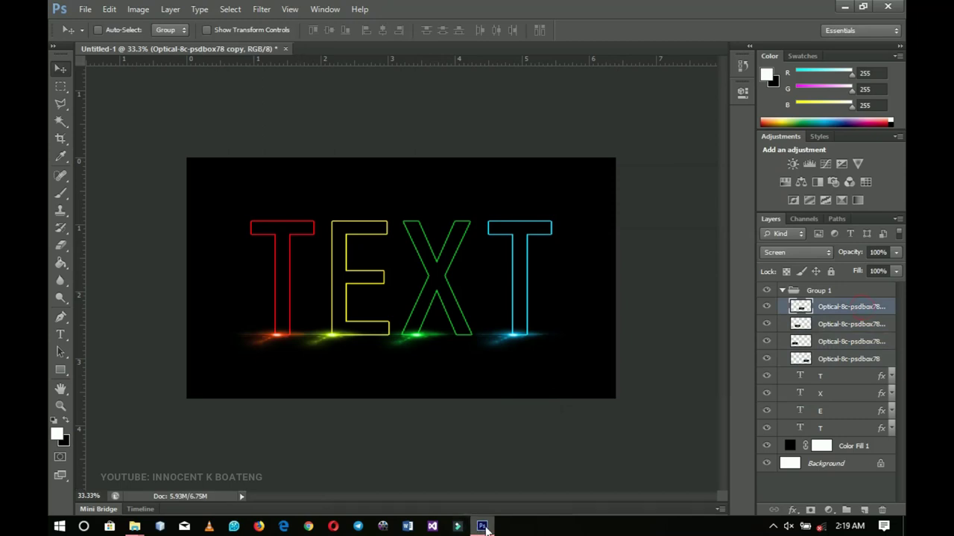
pyautogui.hotkey('alt', 'Tab')
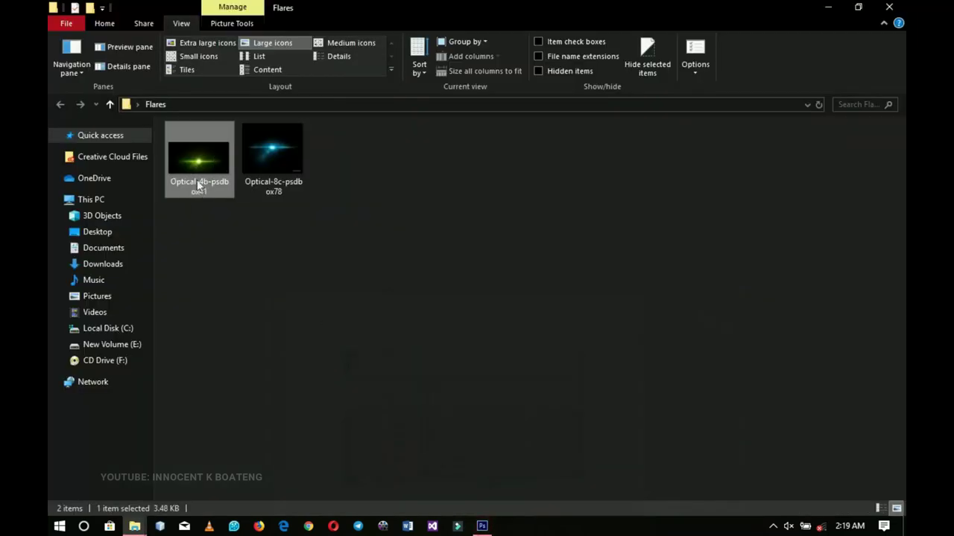
pyautogui.moveTo(197, 179); pyautogui.dragTo(638, 406)
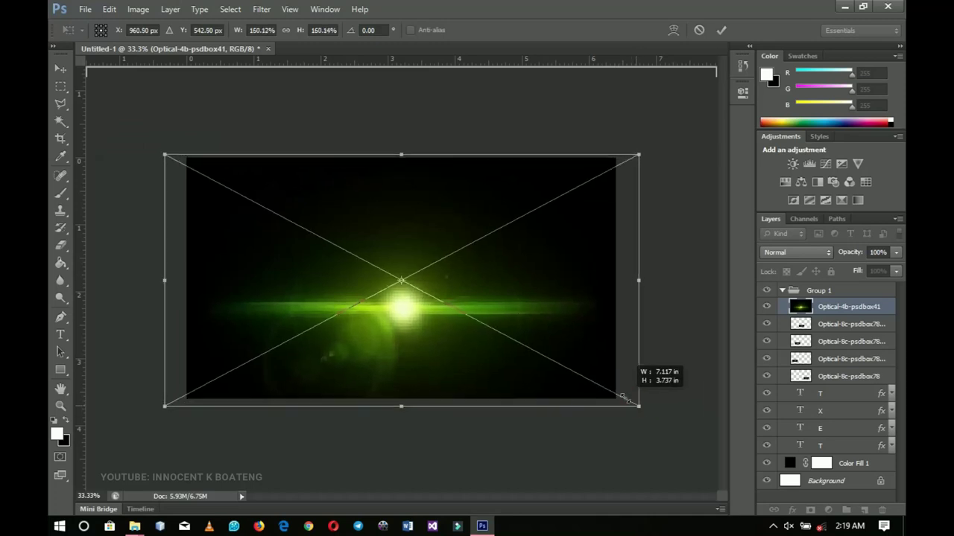
# Step: Rasterize the placed Optical-4b-psdbox41 flare, blend it in Screen mode, and enlarge it to about 108%
pyautogui.press('Return')
pyautogui.rightClick(841, 308)
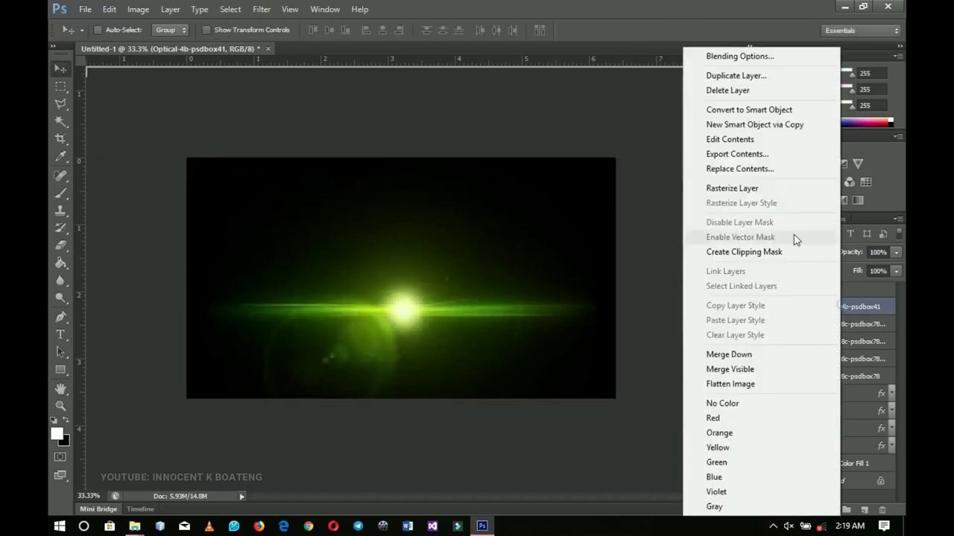
pyautogui.click(733, 189)
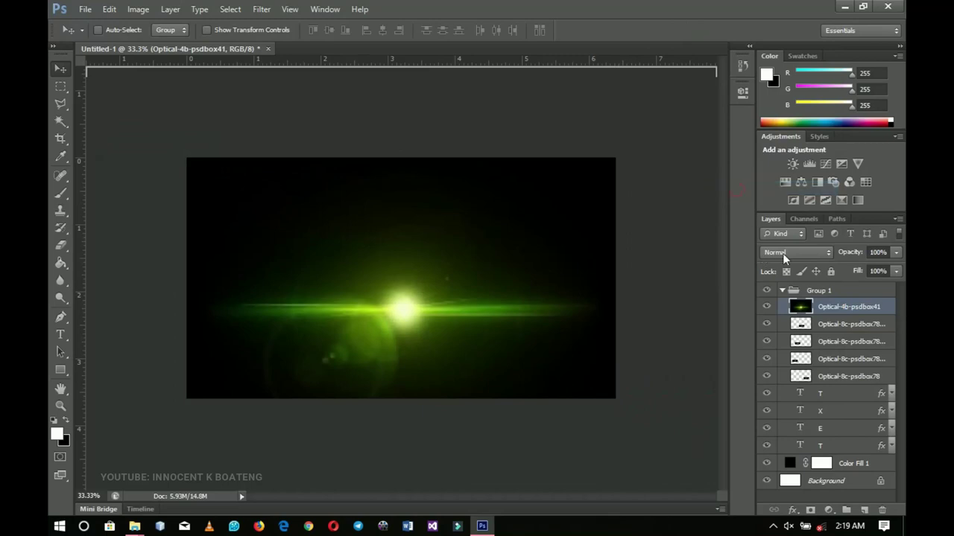
pyautogui.click(784, 254)
pyautogui.click(771, 104)
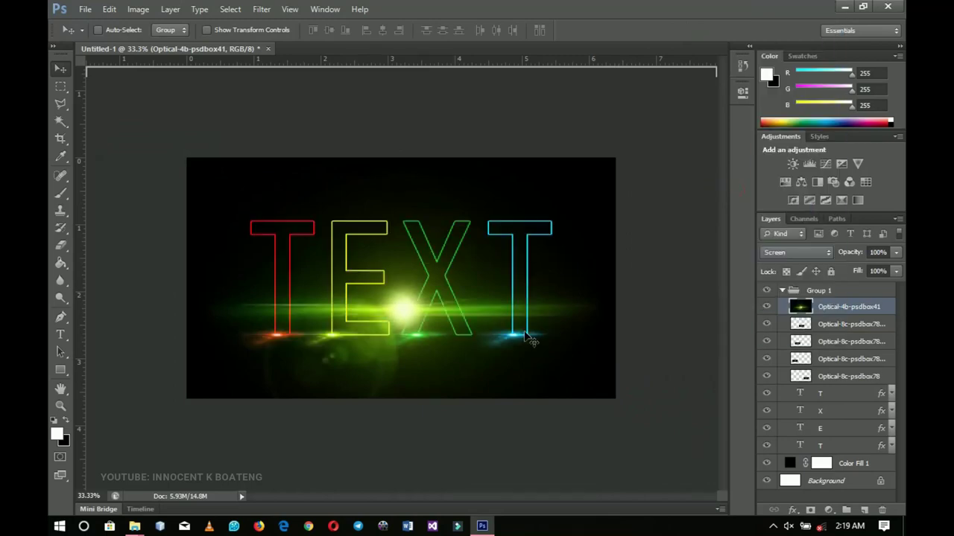
pyautogui.hotkey('ctrl', 't')
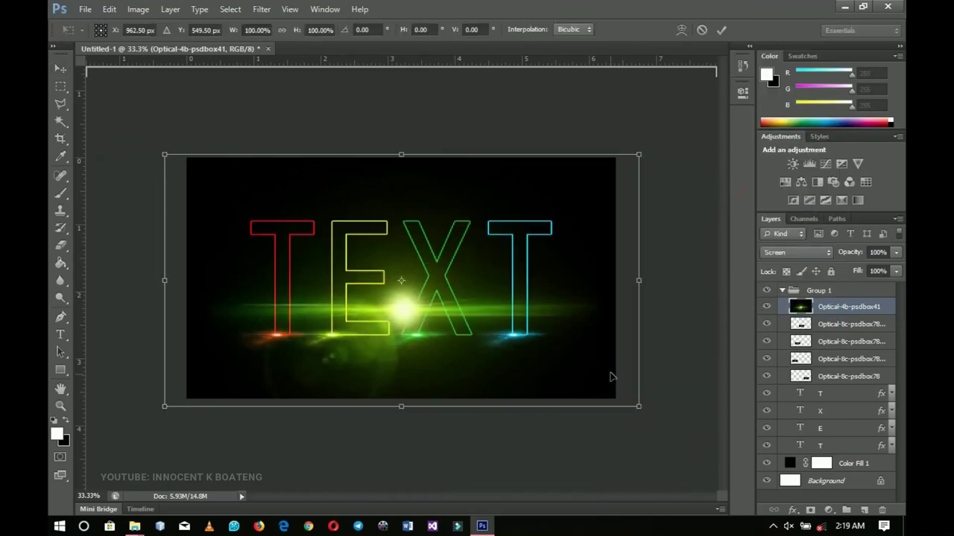
pyautogui.moveTo(639, 407); pyautogui.dragTo(655, 422)
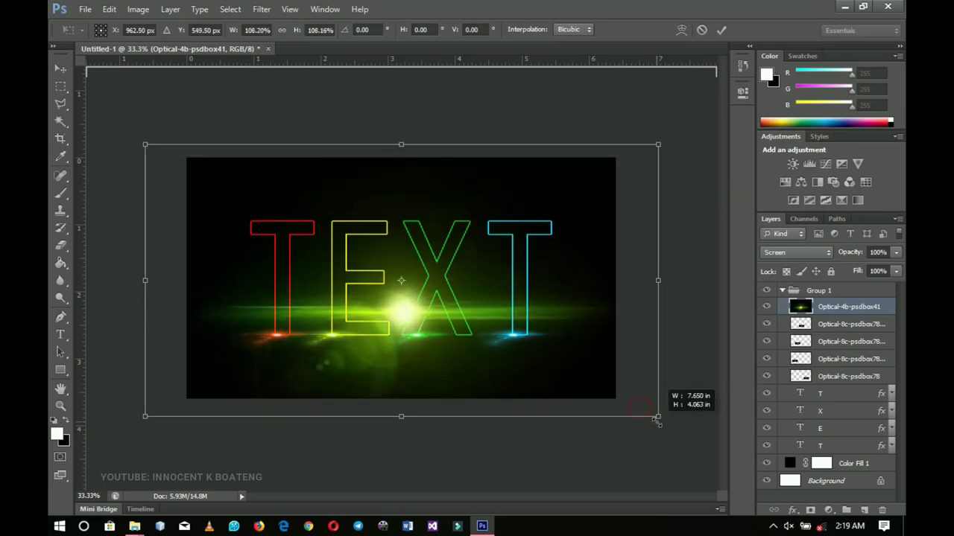
pyautogui.press('Return')
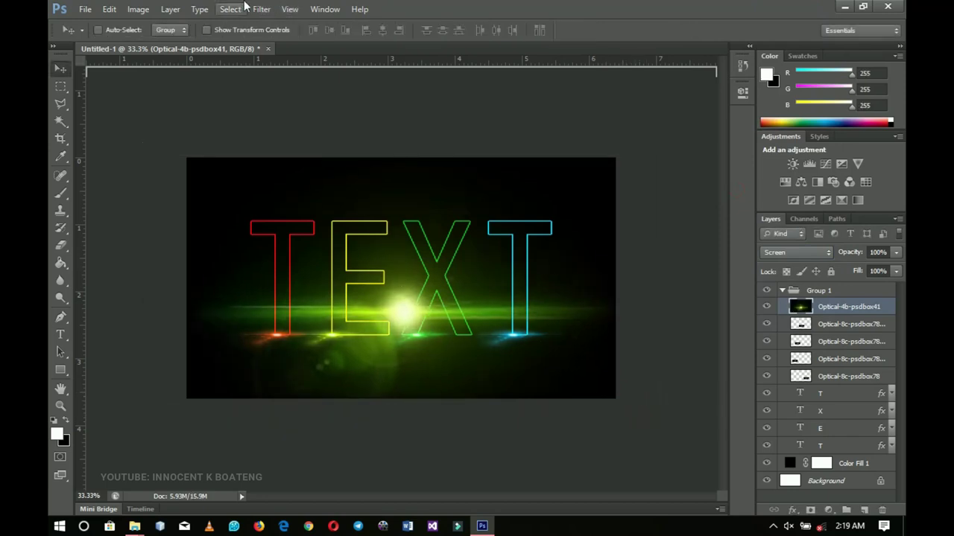
# Step: Apply a Gaussian Blur of about 3.7 px to the green flare, then zoom to 50%
pyautogui.click(263, 9)
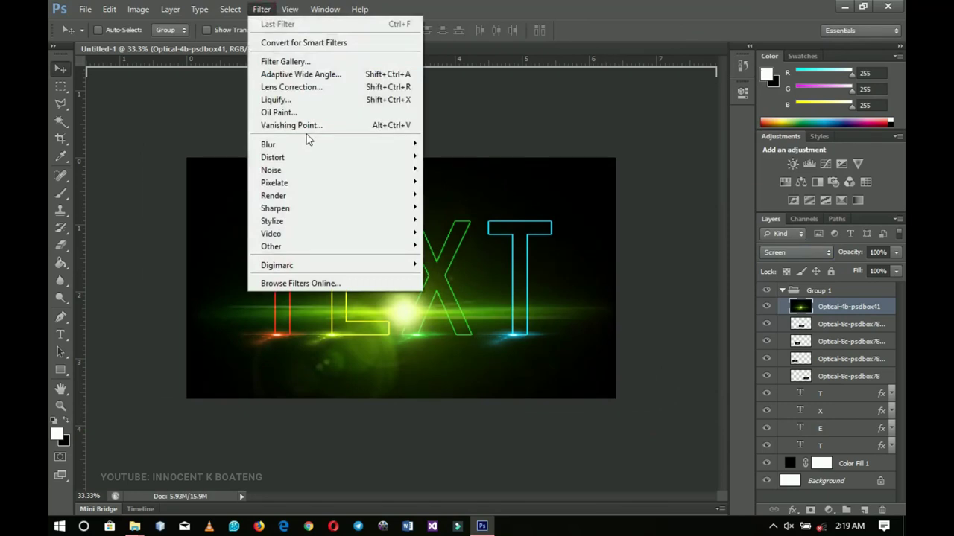
pyautogui.moveTo(350, 144)
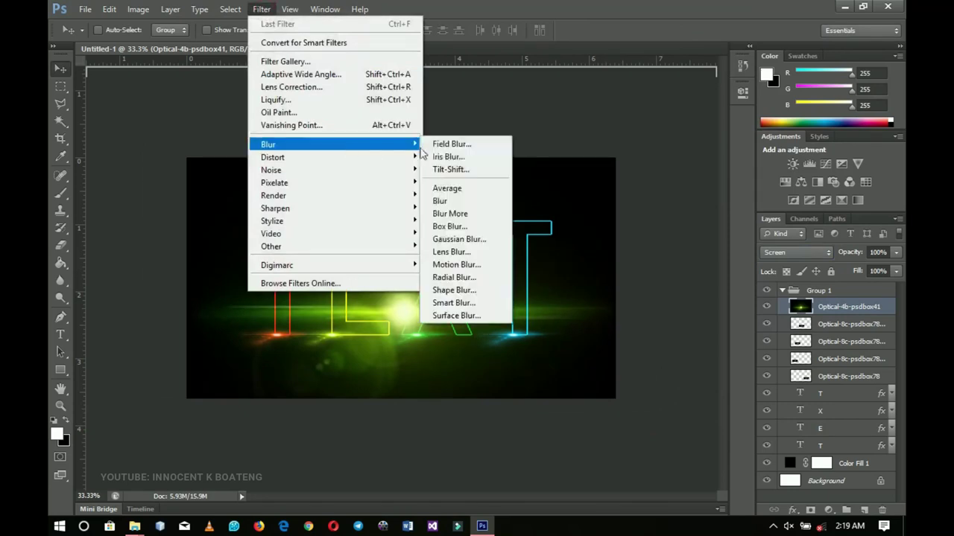
pyautogui.click(469, 240)
pyautogui.click(665, 368)
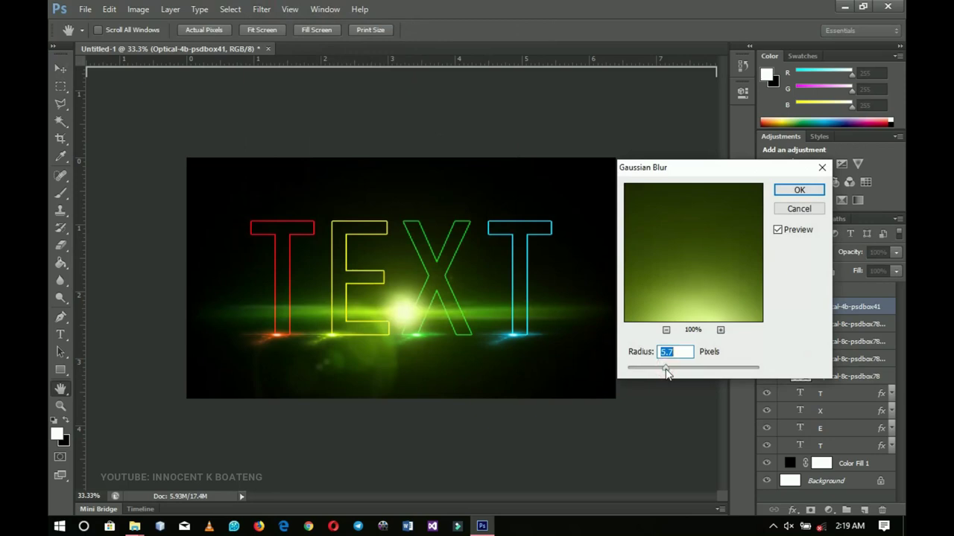
pyautogui.moveTo(666, 370); pyautogui.dragTo(654, 369)
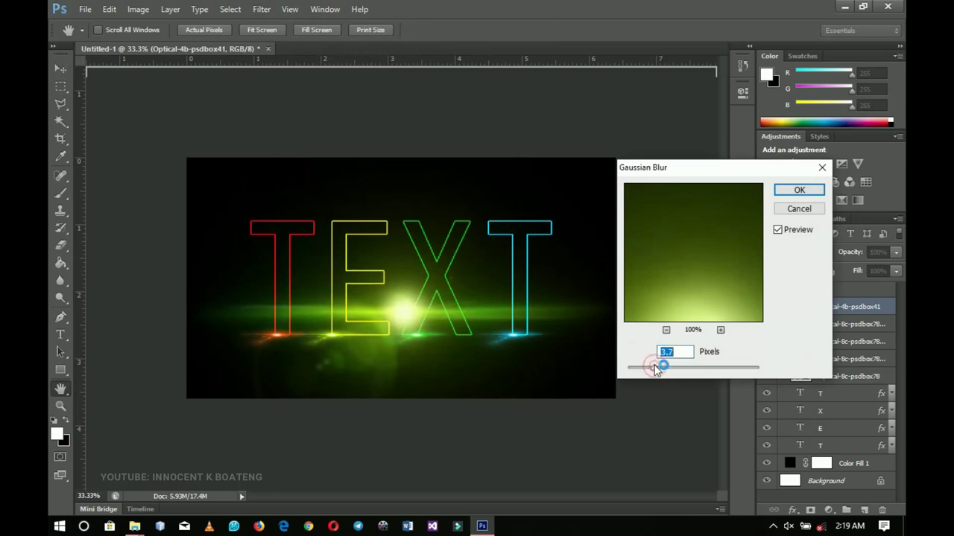
pyautogui.click(795, 192)
pyautogui.hotkey('ctrl', '+')
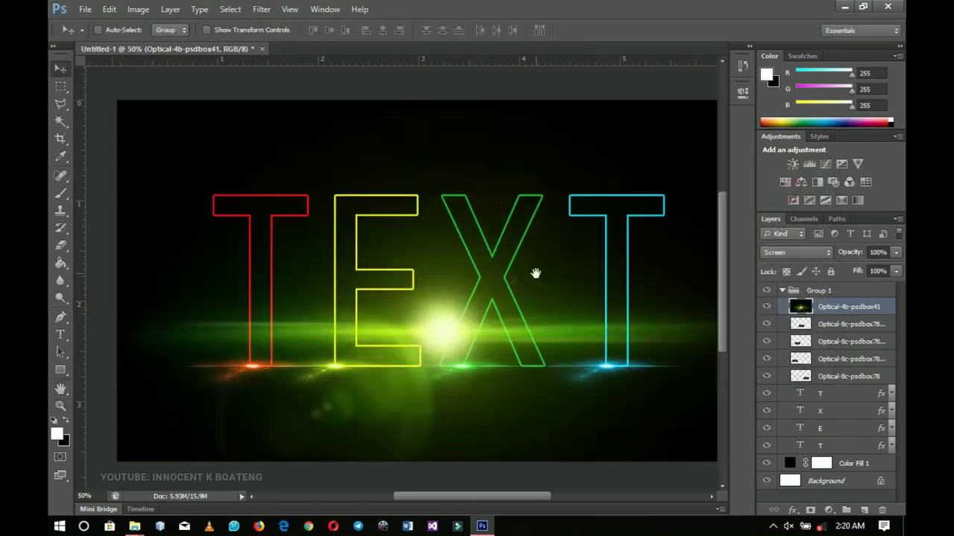
pyautogui.moveTo(533, 273); pyautogui.dragTo(518, 277)
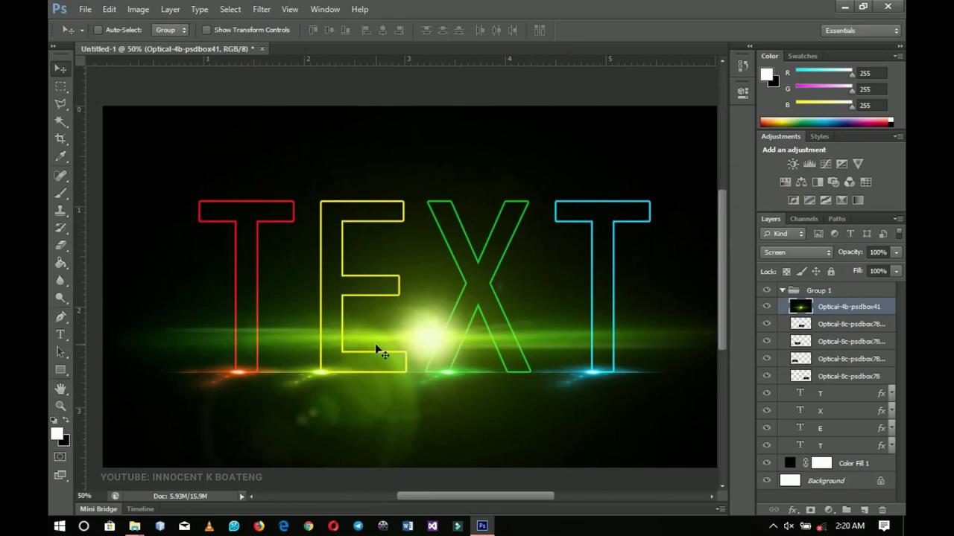
pyautogui.moveTo(532, 320)
pyautogui.mouseDown()
pyautogui.moveTo(503, 336)
pyautogui.moveTo(522, 319)
pyautogui.mouseUp()
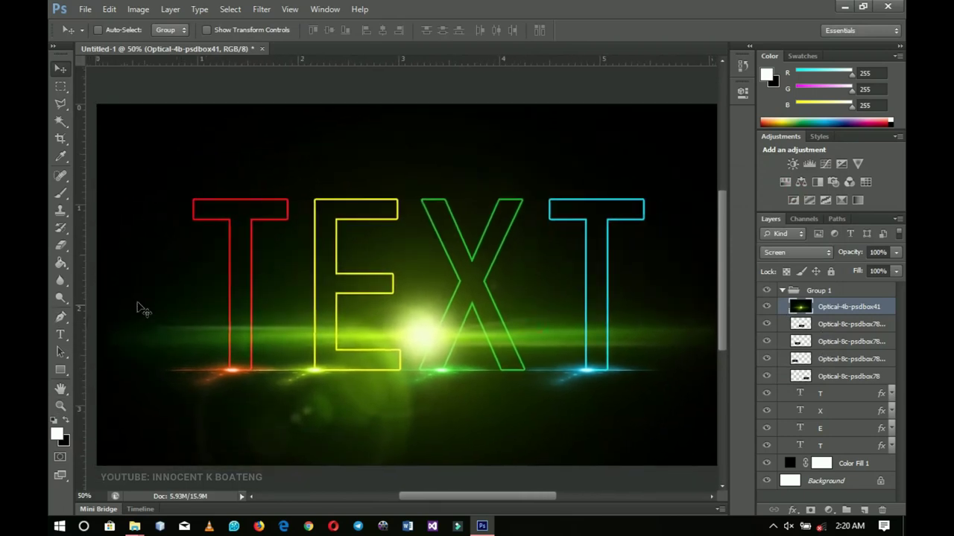
# Step: Retype the red T as I and the yellow E as N
pyautogui.press('t')
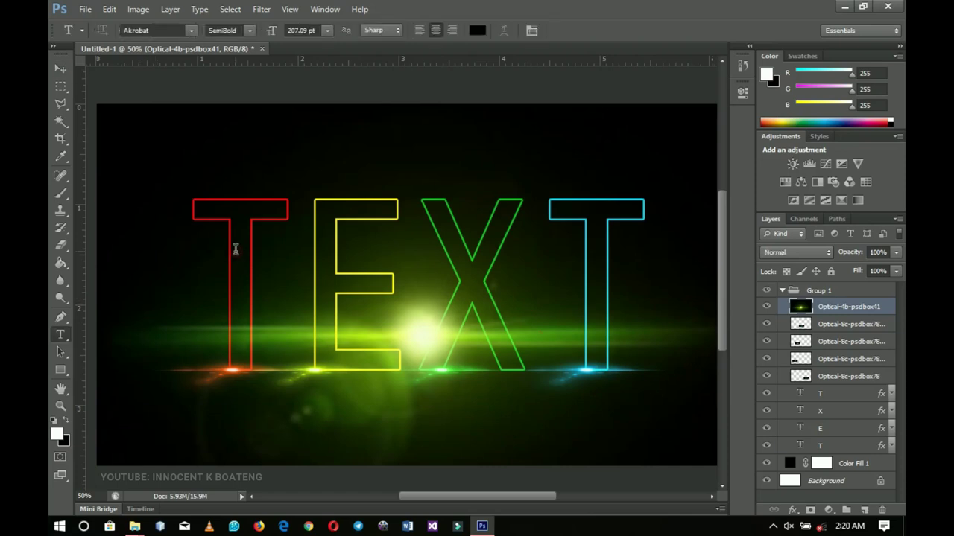
pyautogui.doubleClick(234, 248)
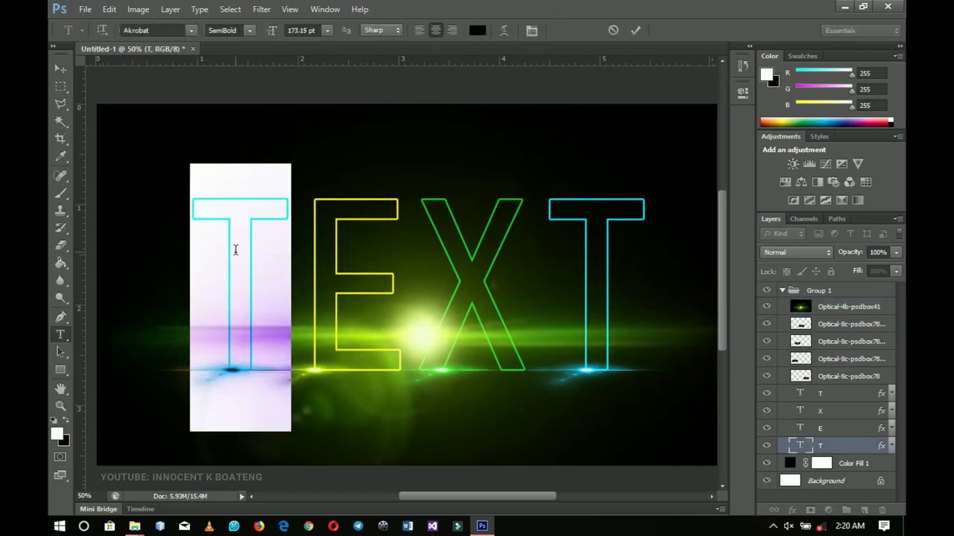
pyautogui.write('I')
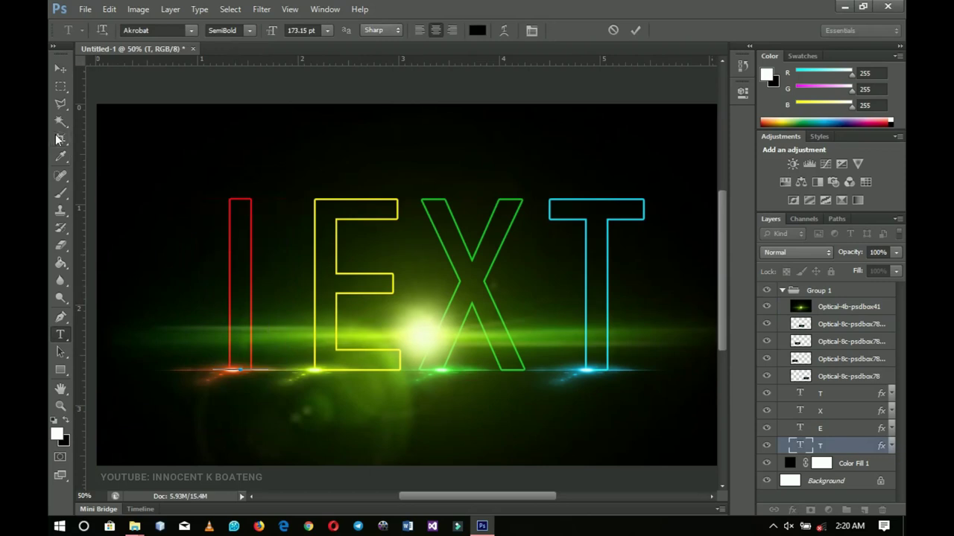
pyautogui.click(60, 70)
pyautogui.press('t')
pyautogui.click(328, 238)
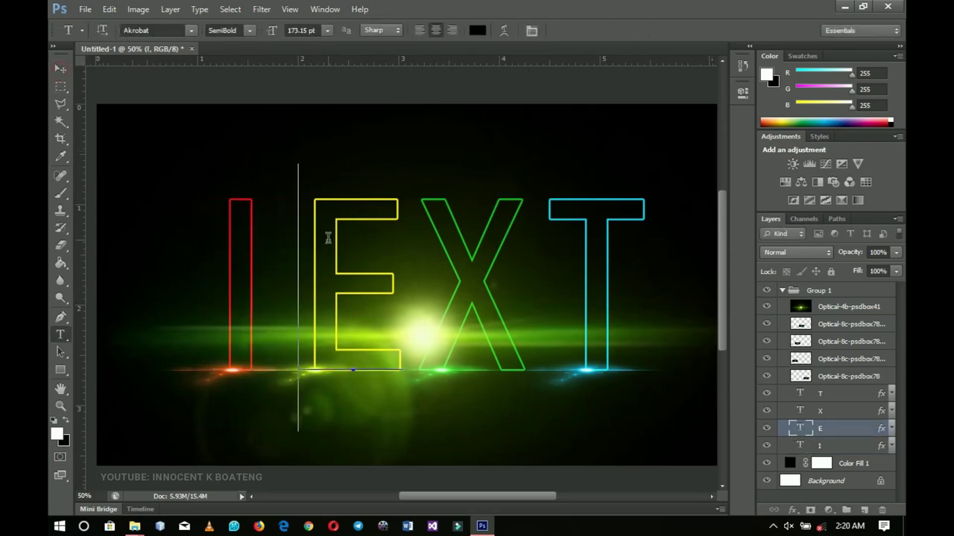
pyautogui.doubleClick(325, 238)
pyautogui.write('EN')
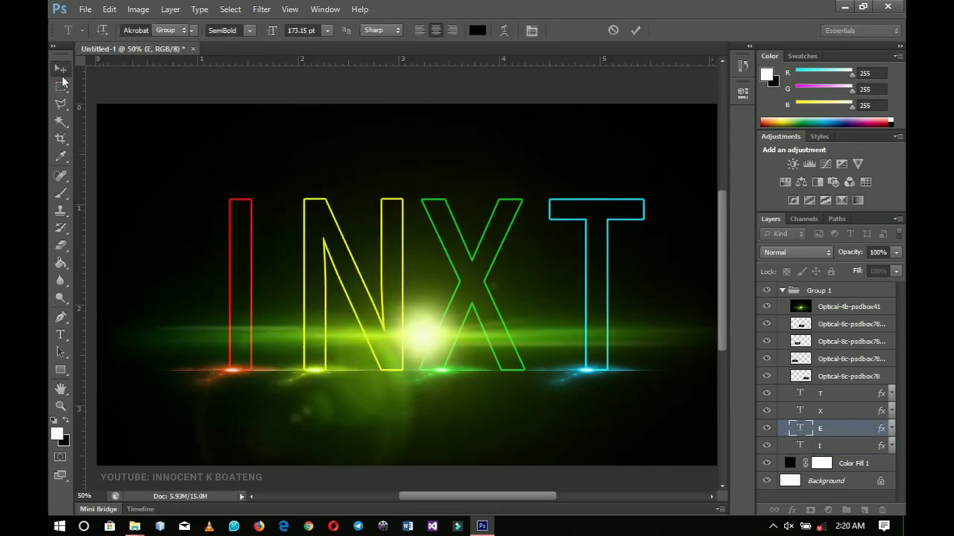
pyautogui.click(61, 71)
# Step: Retype the green X as N and the cyan T as O
pyautogui.press('t')
pyautogui.click(480, 288)
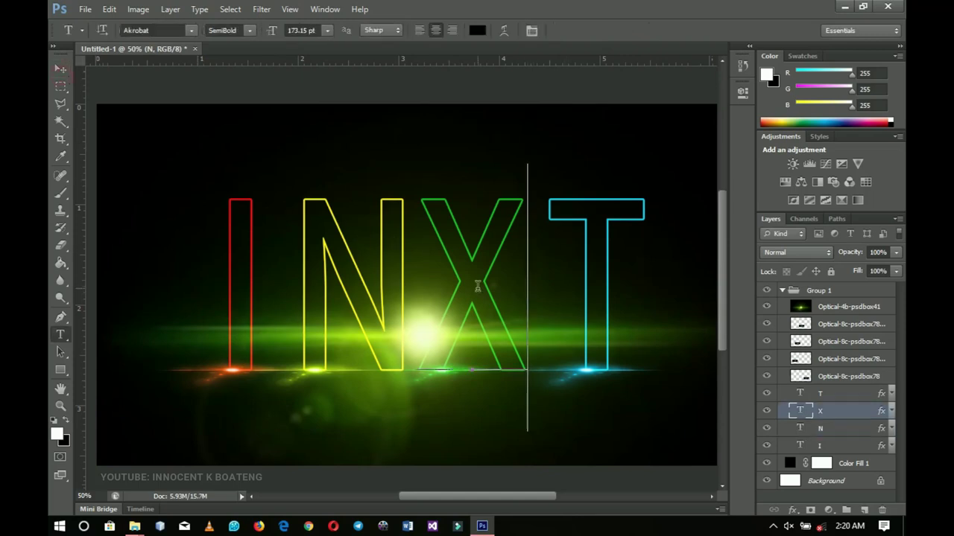
pyautogui.doubleClick(478, 287)
pyautogui.write('N')
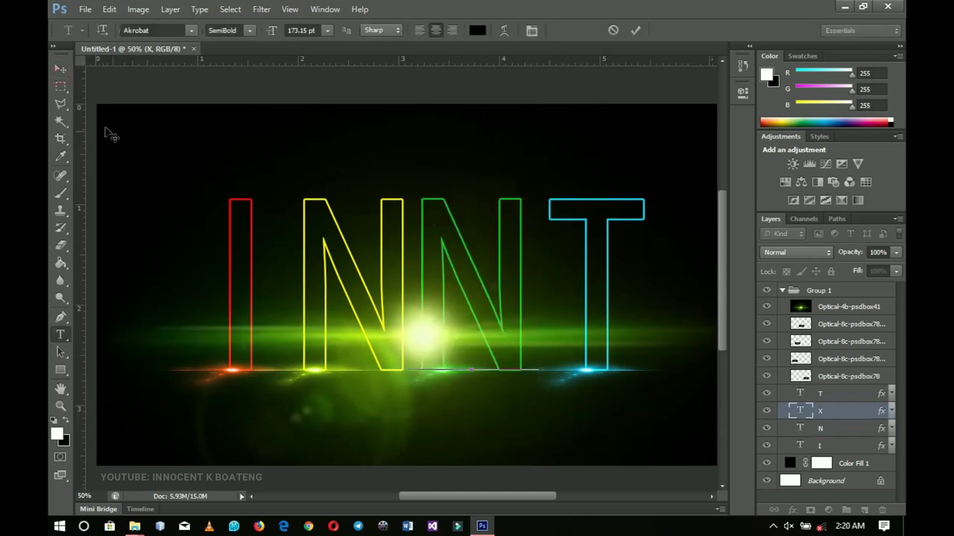
pyautogui.click(61, 70)
pyautogui.press('t')
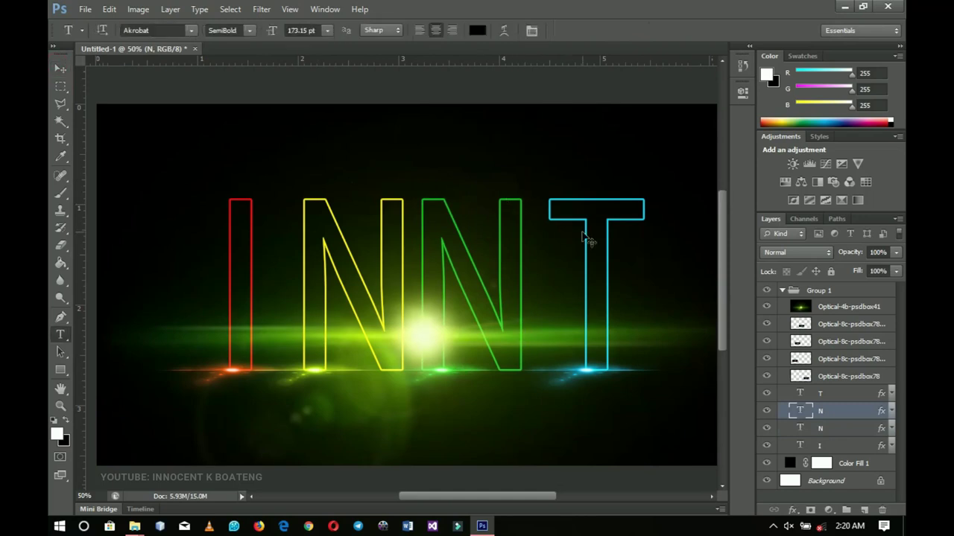
pyautogui.click(581, 231)
pyautogui.doubleClick(581, 231)
pyautogui.write('O')
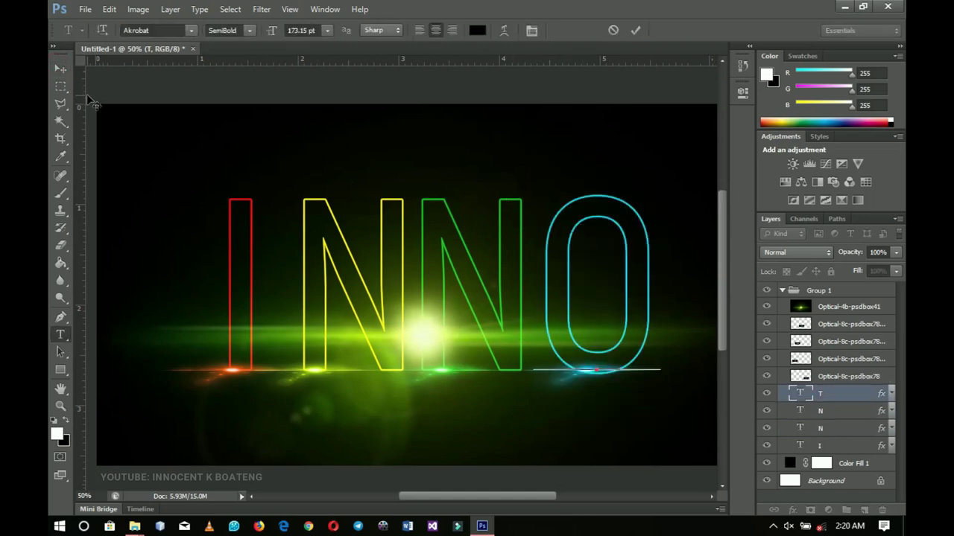
pyautogui.click(64, 70)
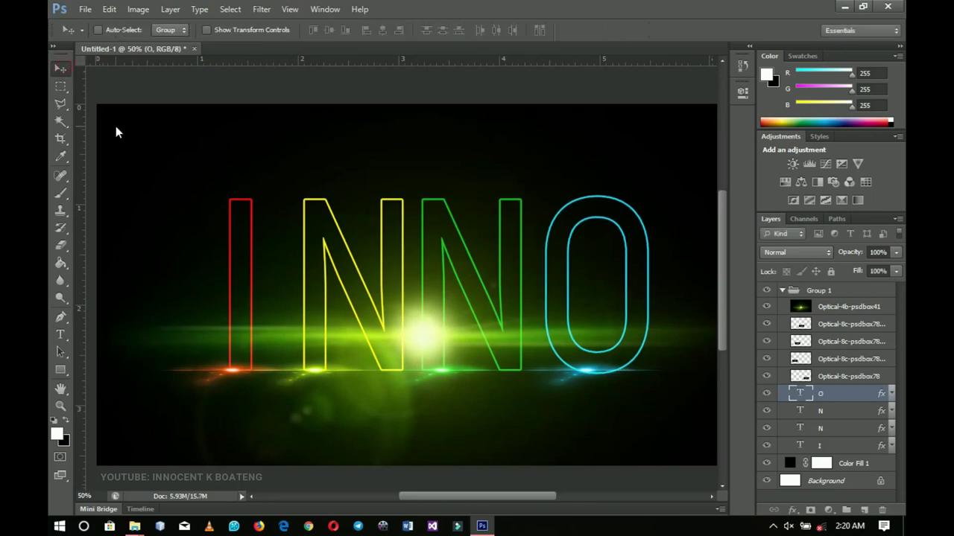
pyautogui.hotkey('ctrl', '-')
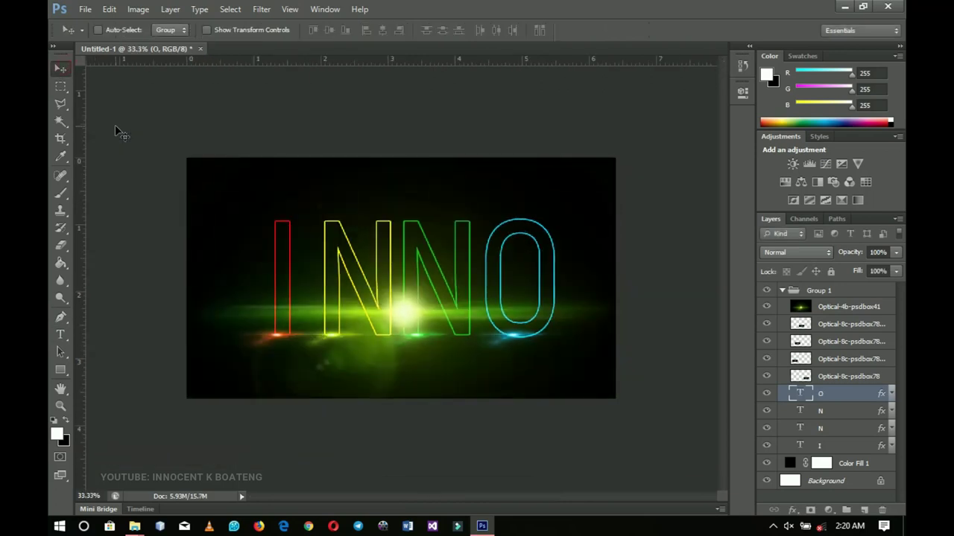